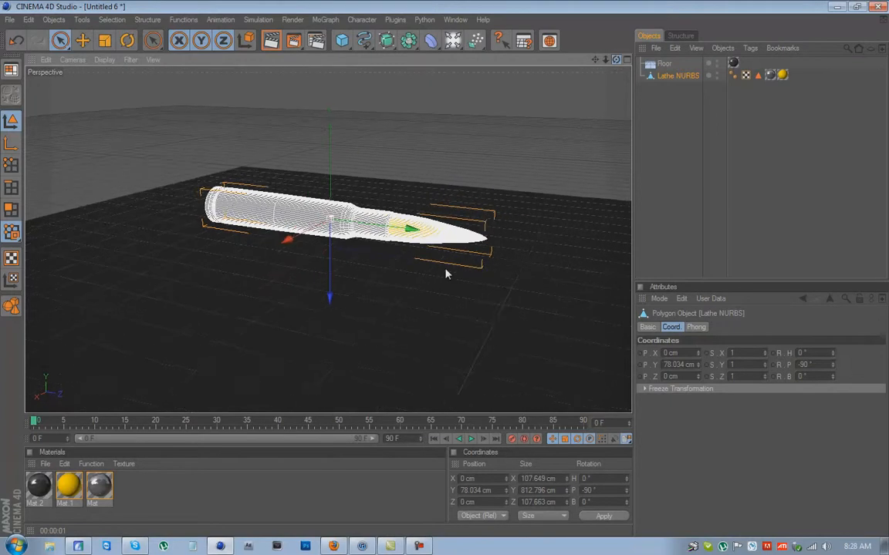
Delete the floor and the existing bullet object from the scene, and review the render output settings.
drag(699, 94, 654, 58)
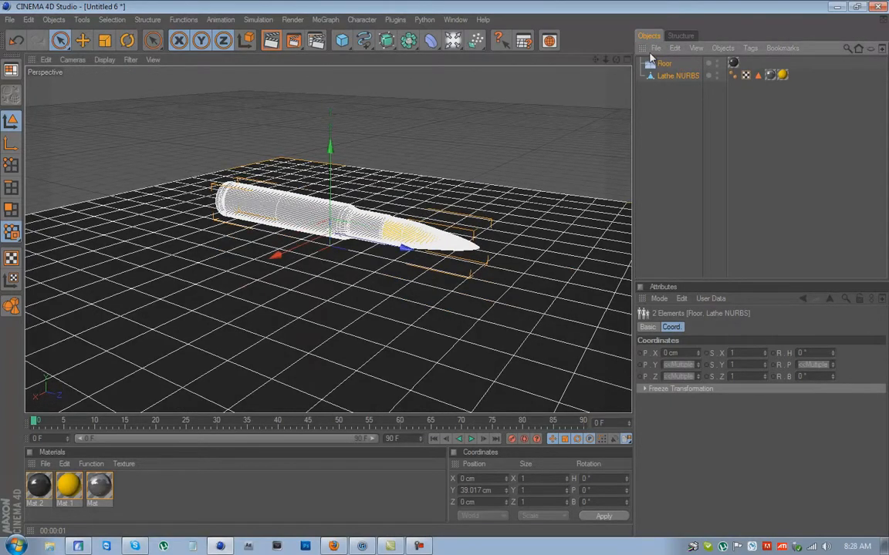
key(Delete)
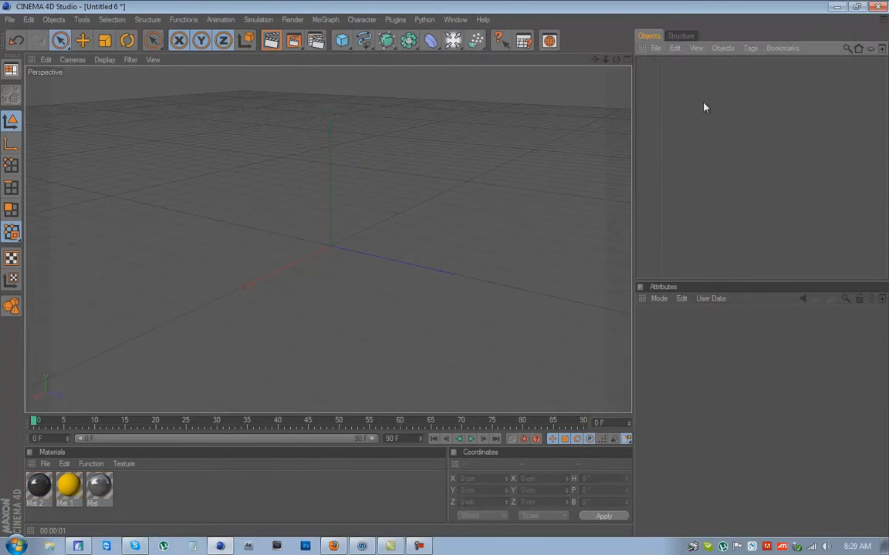
click(315, 40)
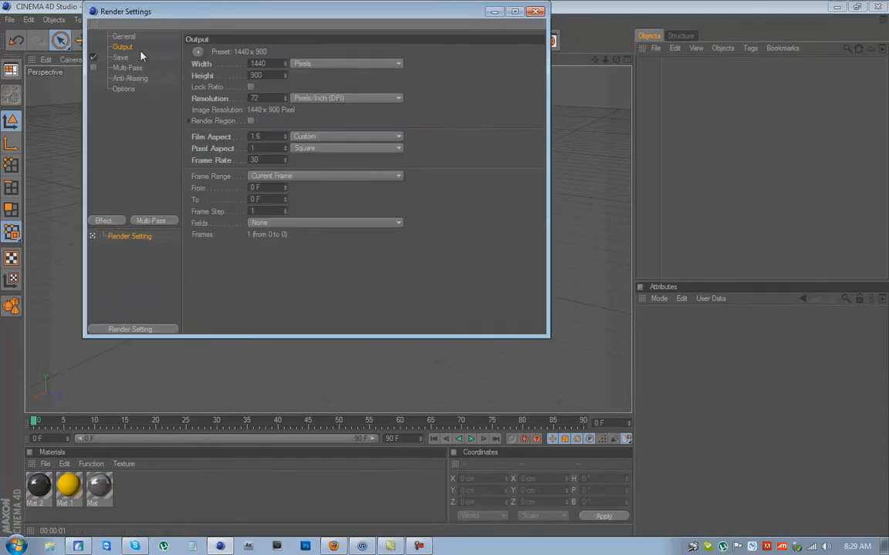
click(537, 12)
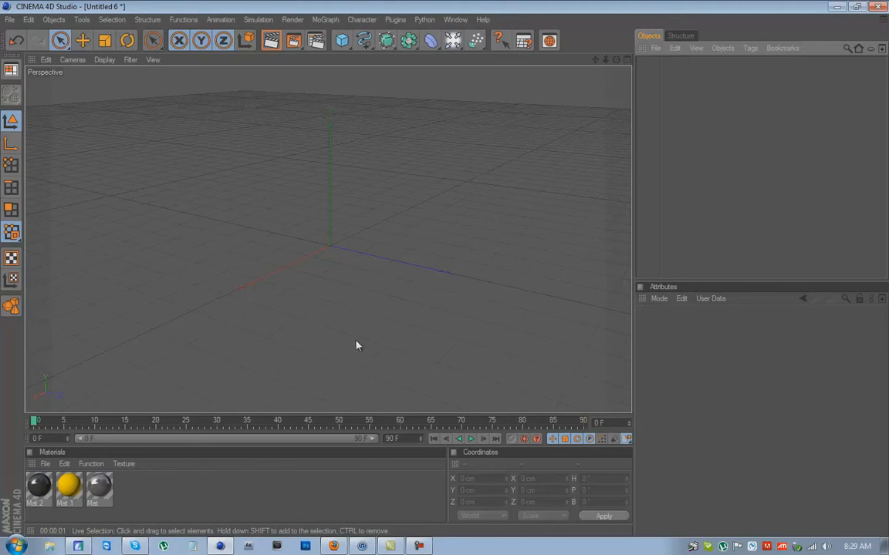
Switch to Firefox and examine the 50caliberrounds.jpg bullet reference picture on Photobucket.
click(333, 546)
mouse_move(107, 199)
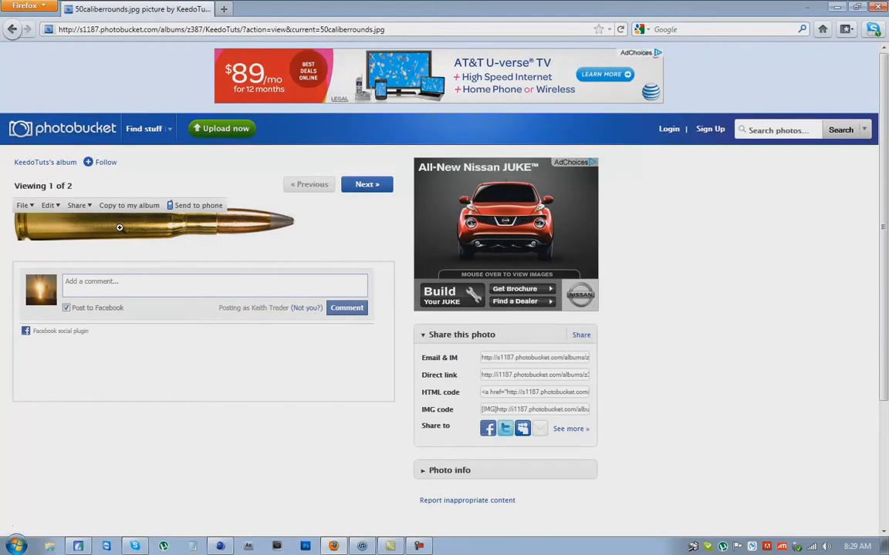
click(654, 30)
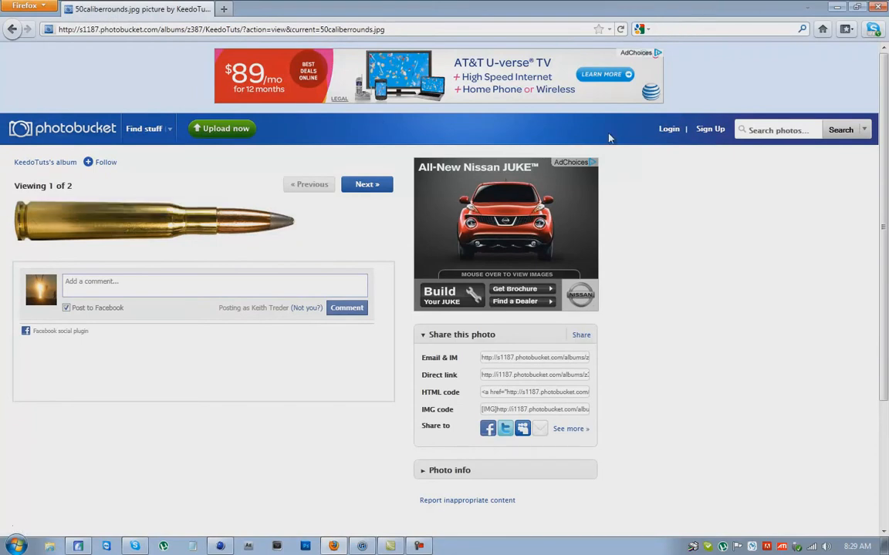
mouse_move(115, 234)
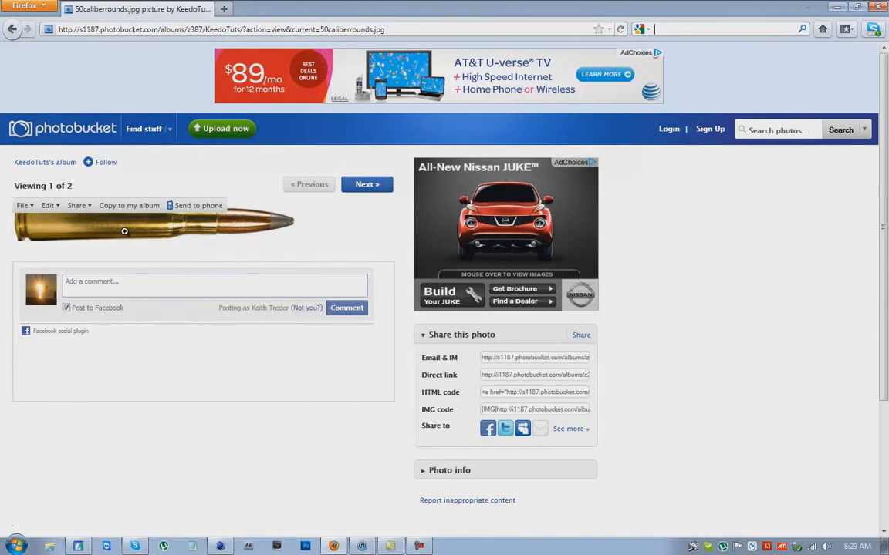
right_click(125, 231)
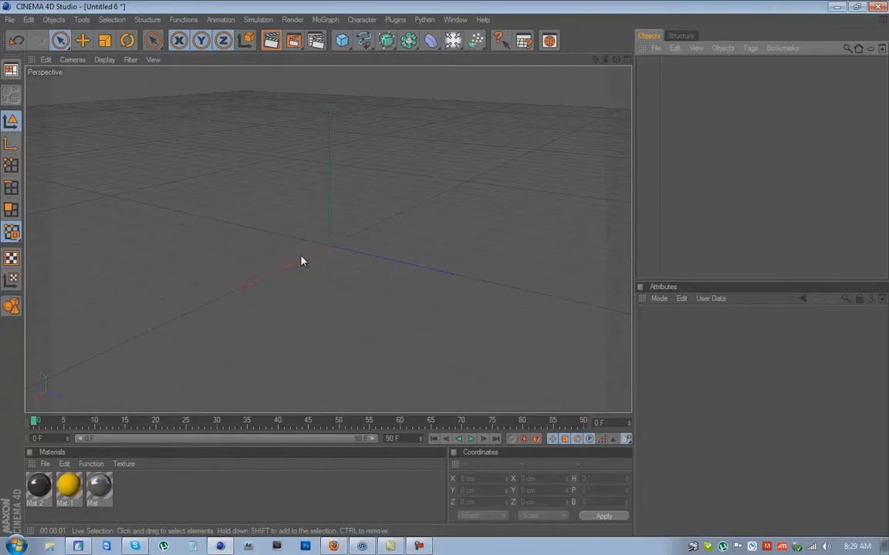
Switch to Cinema 4D, maximize the front view and load 50caliberrounds from the desktop as its background image.
middle_click(301, 261)
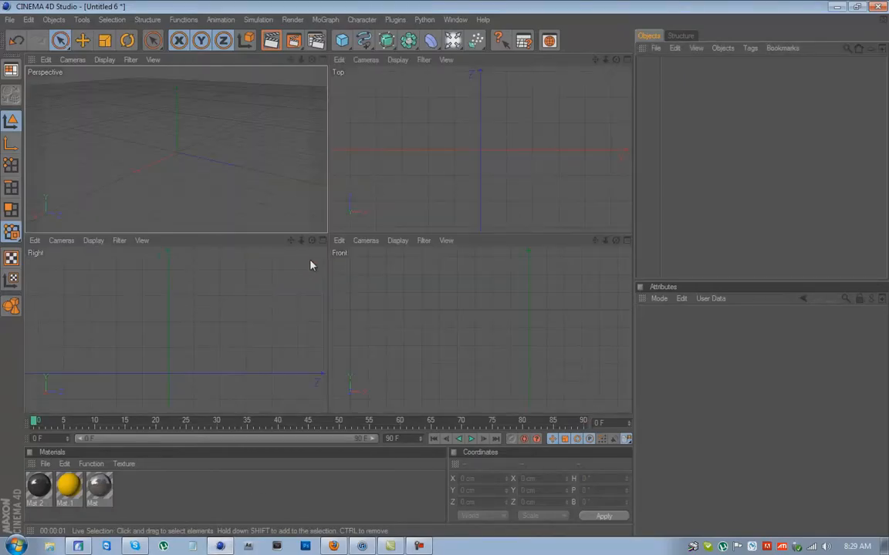
middle_click(366, 294)
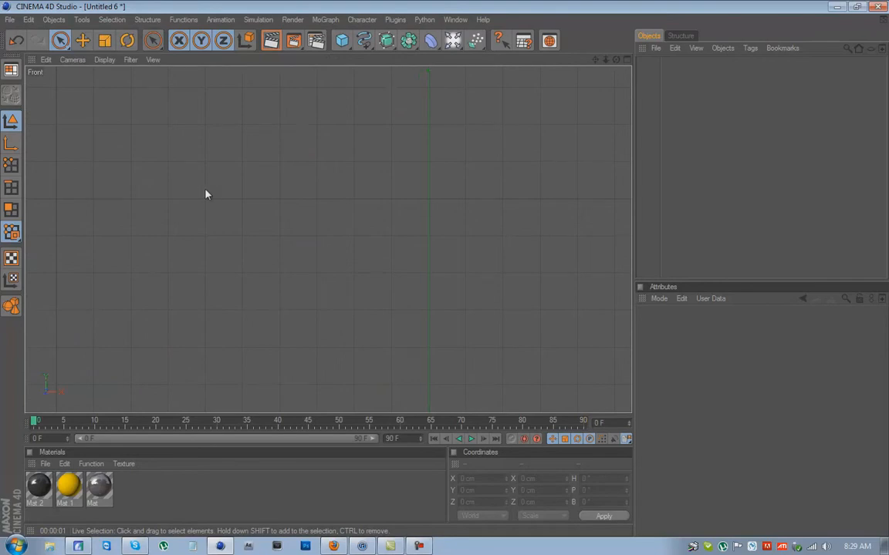
key(shift+v)
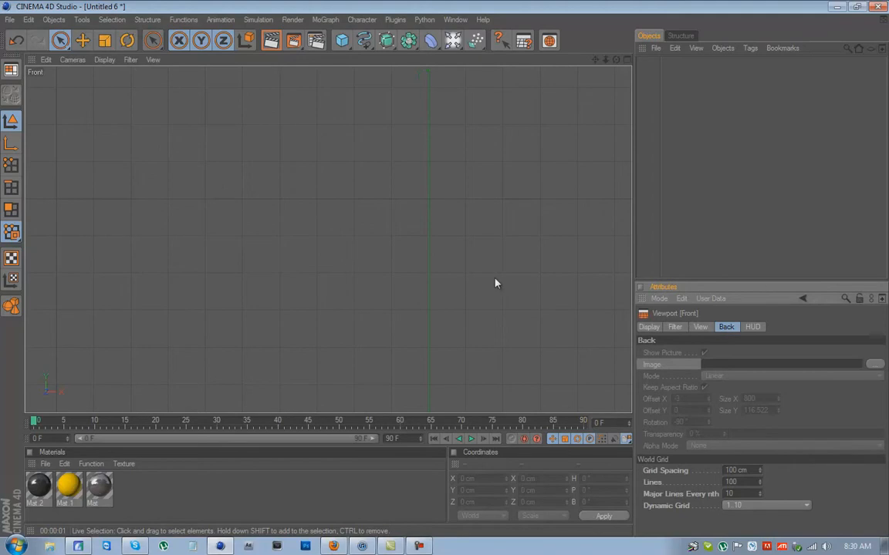
click(650, 328)
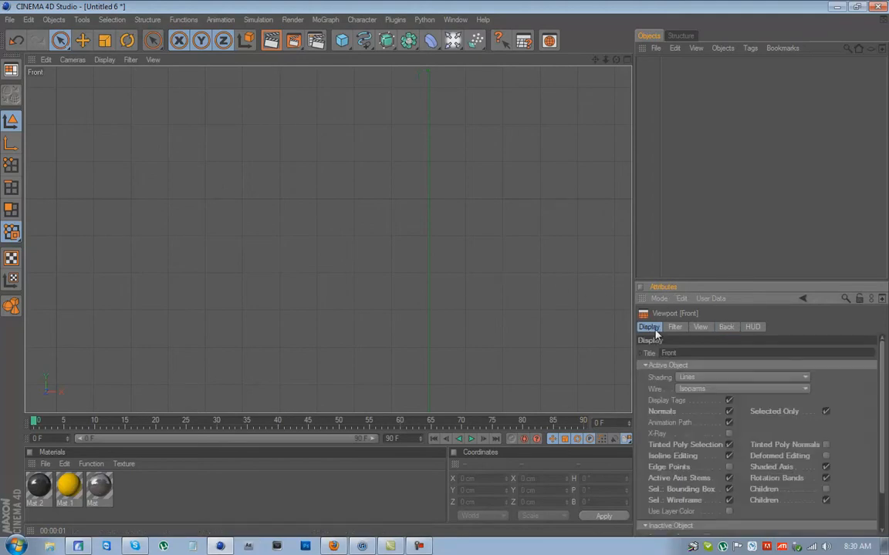
click(728, 328)
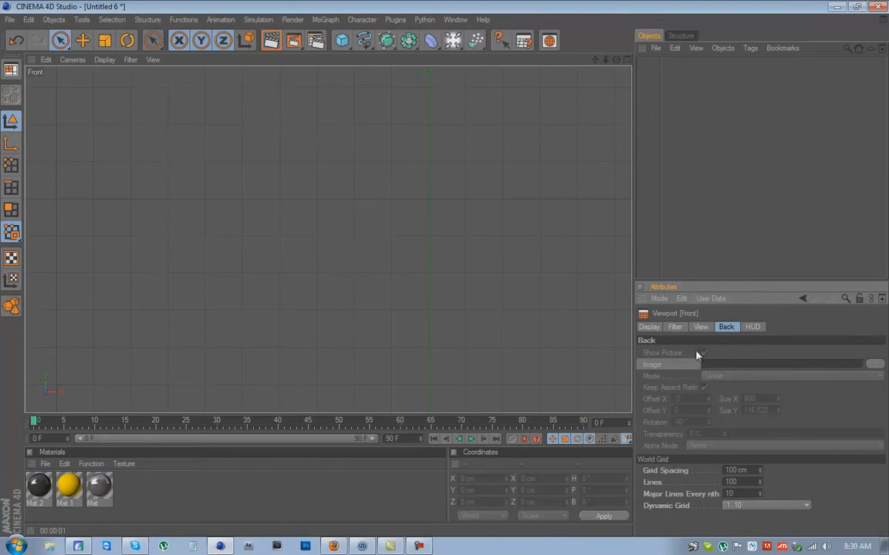
click(875, 365)
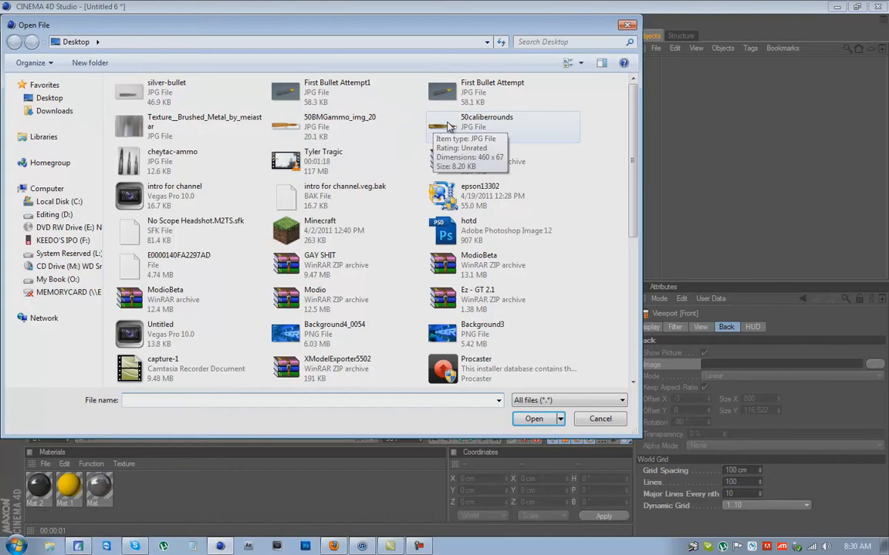
click(434, 125)
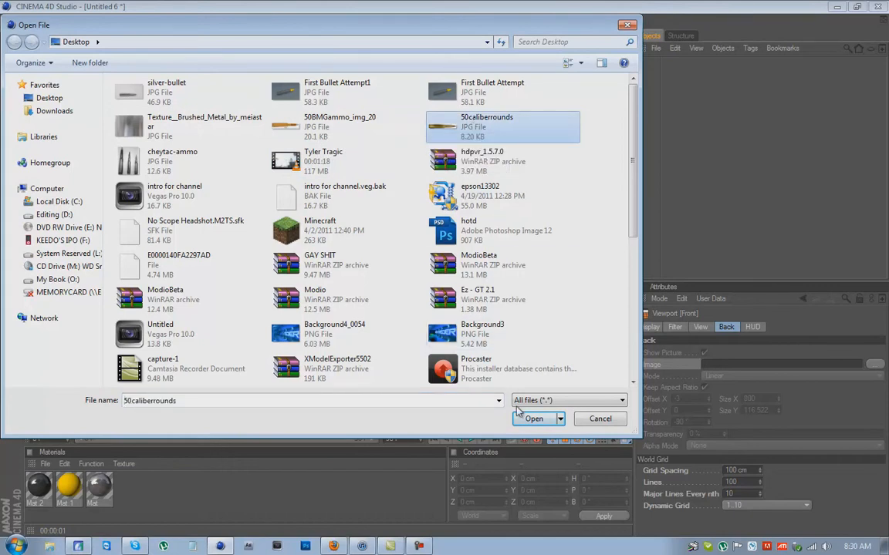
click(534, 419)
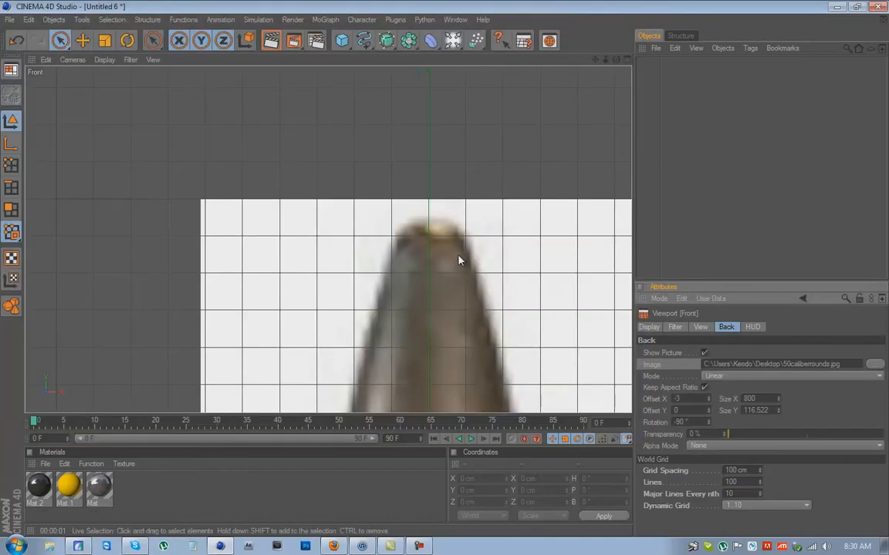
Check the background picture's rotation and horizontal offset against the vertical axis.
scroll(458, 259, down, 3)
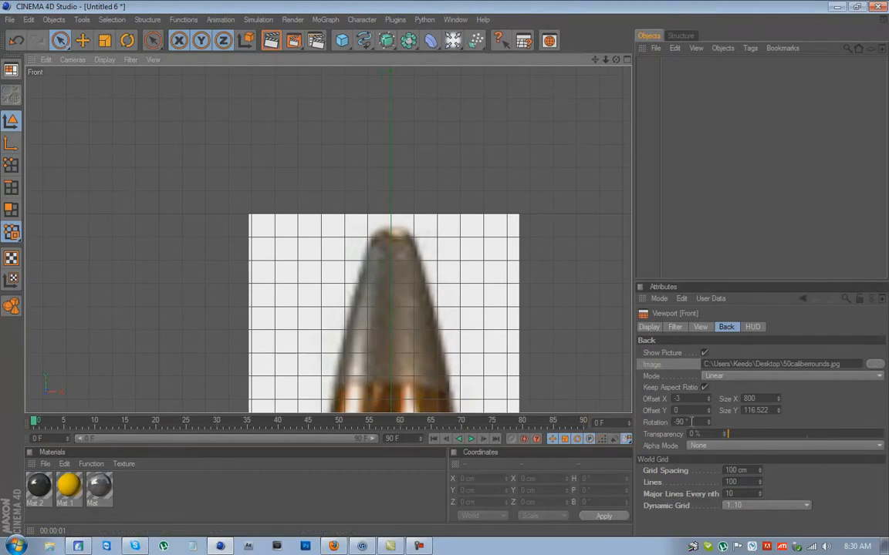
click(686, 422)
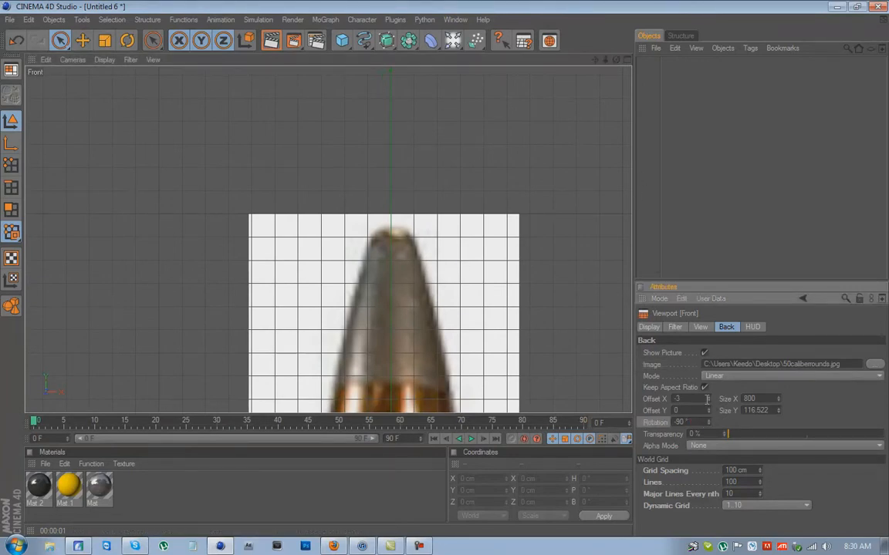
drag(709, 398, 709, 400)
click(709, 399)
Trace the casing's base and rim with a Bezier spline, from about Y -392 cm on the axis to about X -53, Y -348 cm.
drag(596, 59, 446, 274)
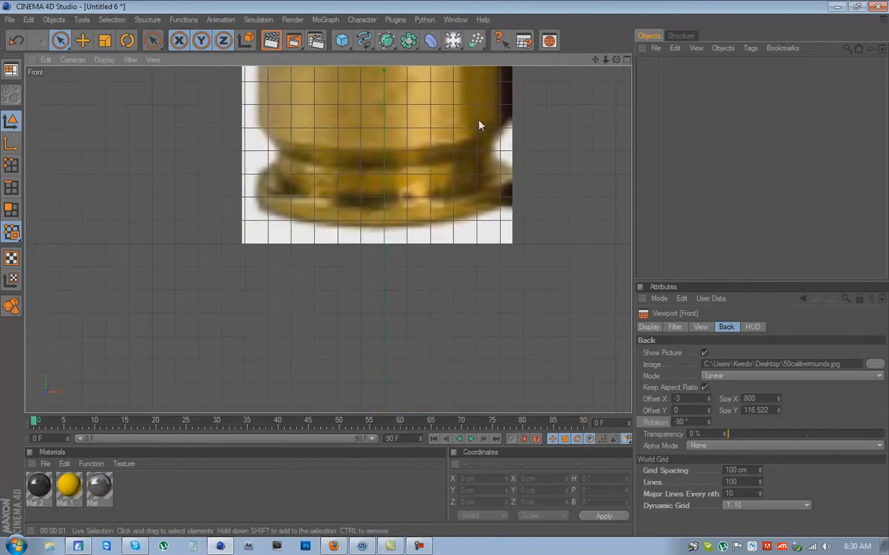
drag(595, 59, 445, 273)
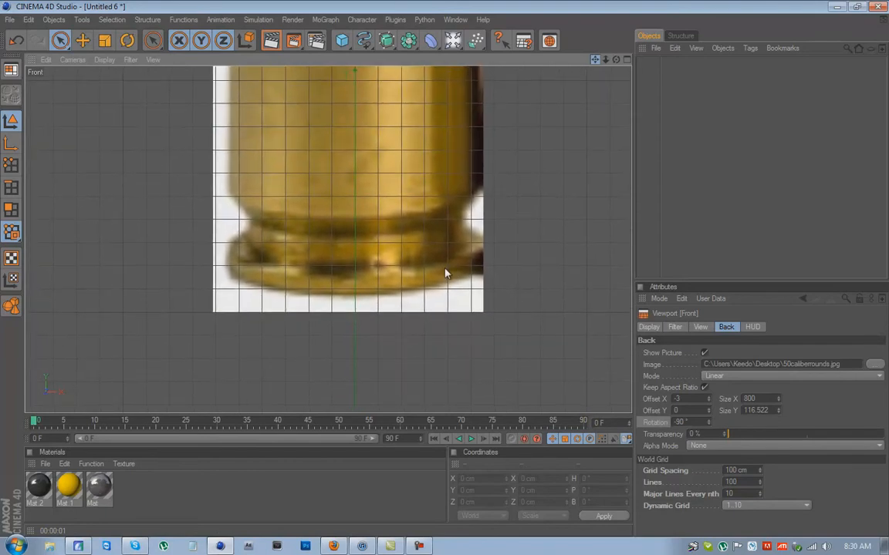
mouse_move(445, 273)
alt+middle_down()
mouse_move(441, 289)
mouse_move(446, 272)
alt+middle_up()
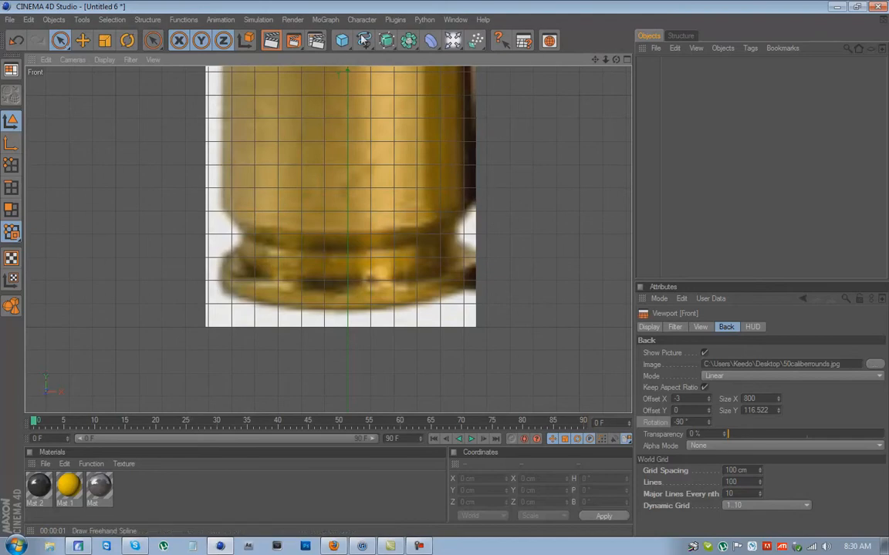
click(364, 40)
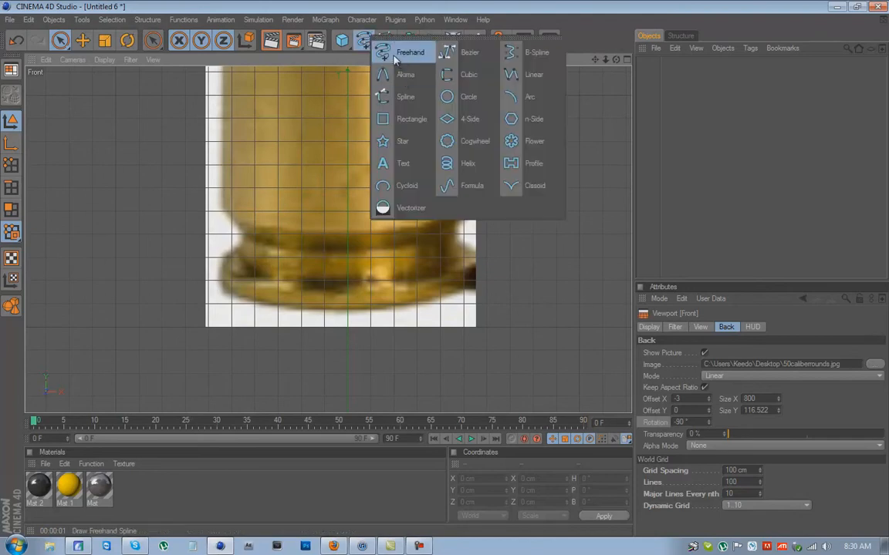
click(478, 57)
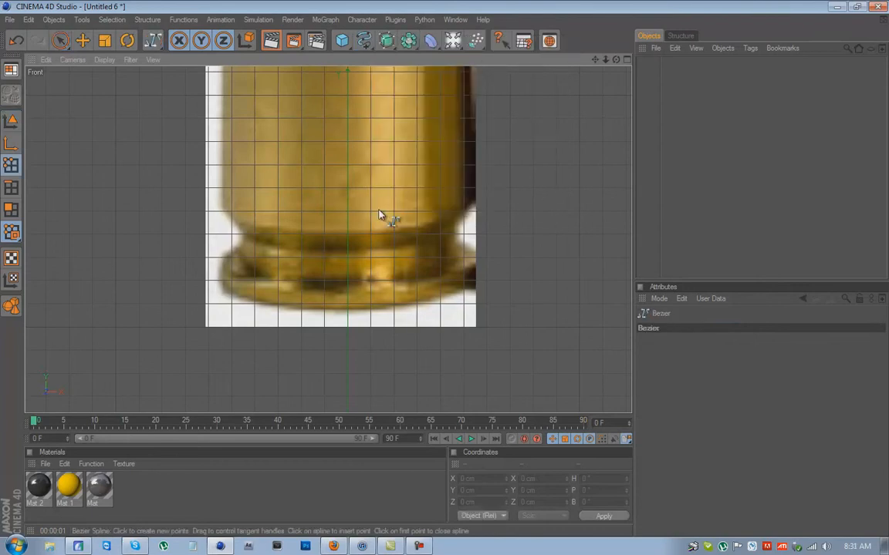
click(348, 310)
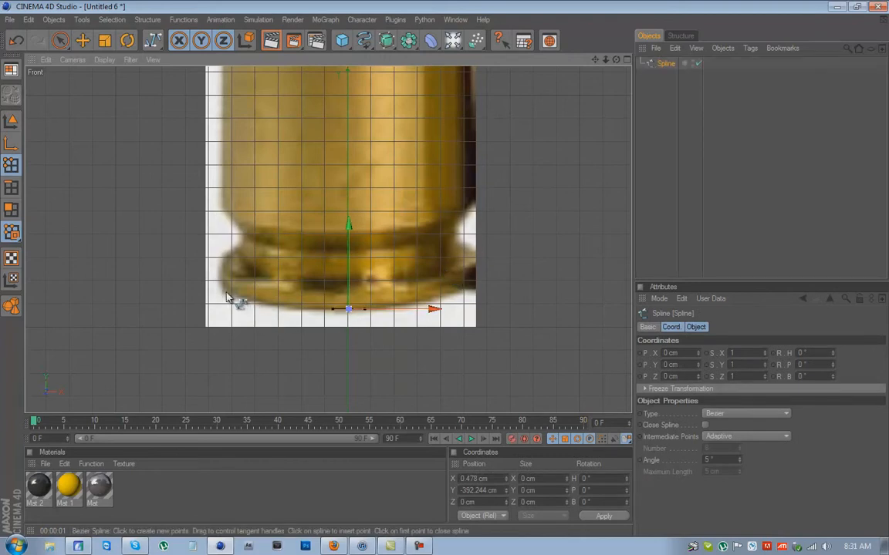
drag(224, 291, 224, 196)
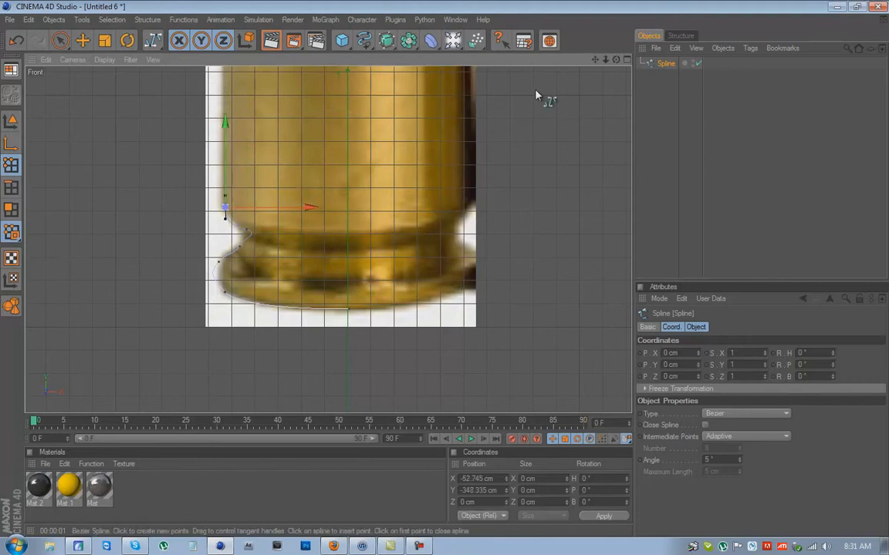
Extend the spline up the casing's side with curved points at about X -48, Y 49 cm and X -38, Y 88 cm, following the shoulder.
drag(595, 59, 442, 276)
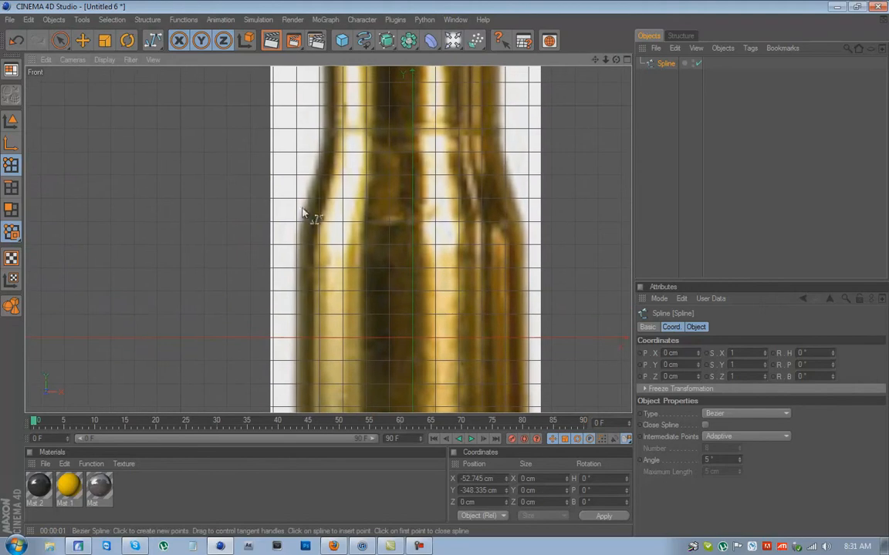
drag(302, 224, 306, 211)
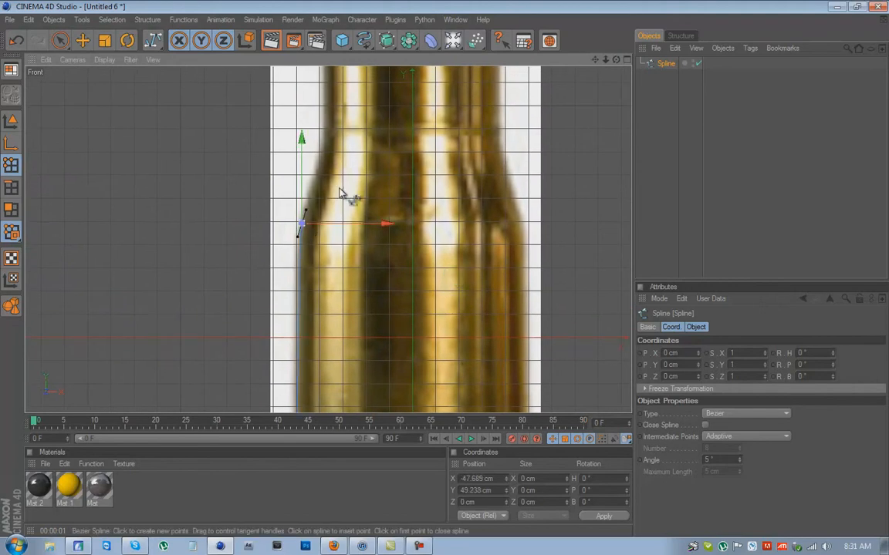
drag(325, 133, 324, 149)
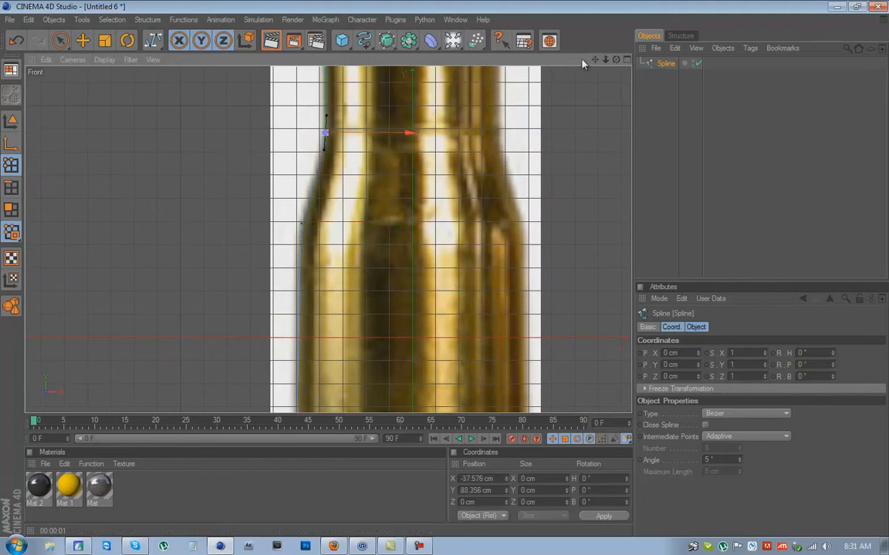
Add three spline points around the neck's upper edge where the copper bullet begins, ending at about X -43, Y 185 cm.
drag(447, 294, 448, 280)
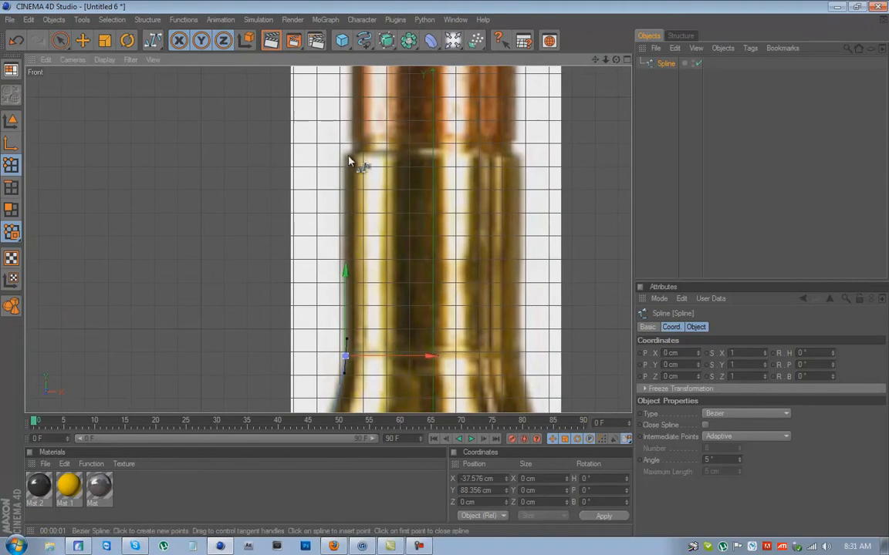
click(346, 156)
click(353, 142)
click(331, 131)
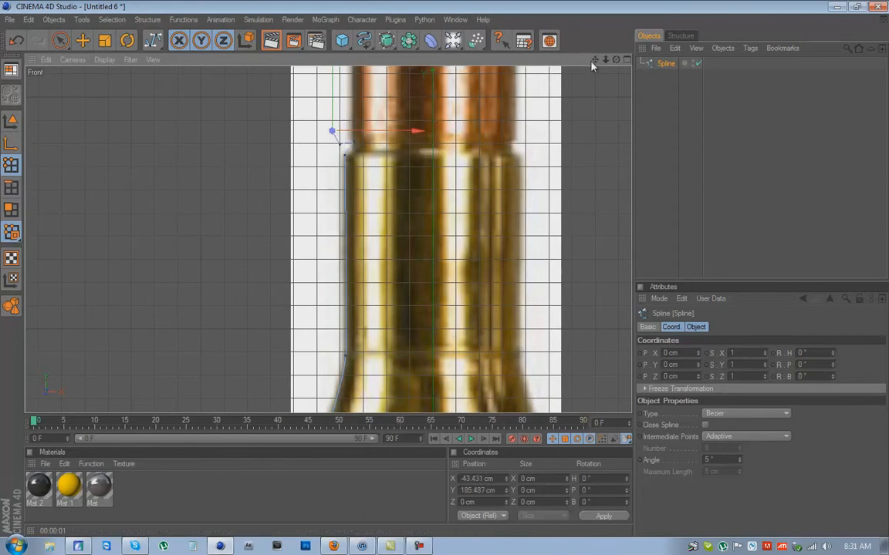
Continue the spline to a final point near the vertical axis above the bullet's tip, at about Y 411 cm, with slanted tangent handles.
drag(594, 61, 594, 100)
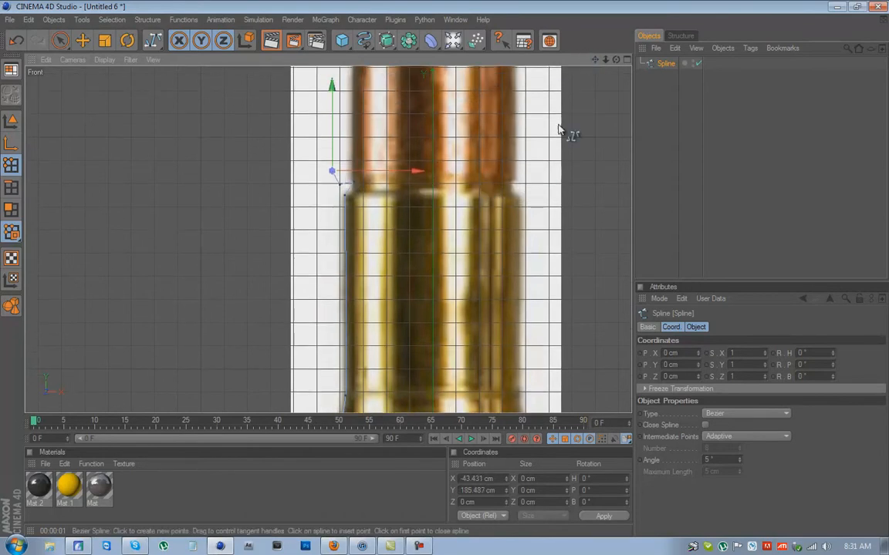
mouse_move(594, 61)
mouse_down()
mouse_move(444, 282)
mouse_move(586, 64)
mouse_up()
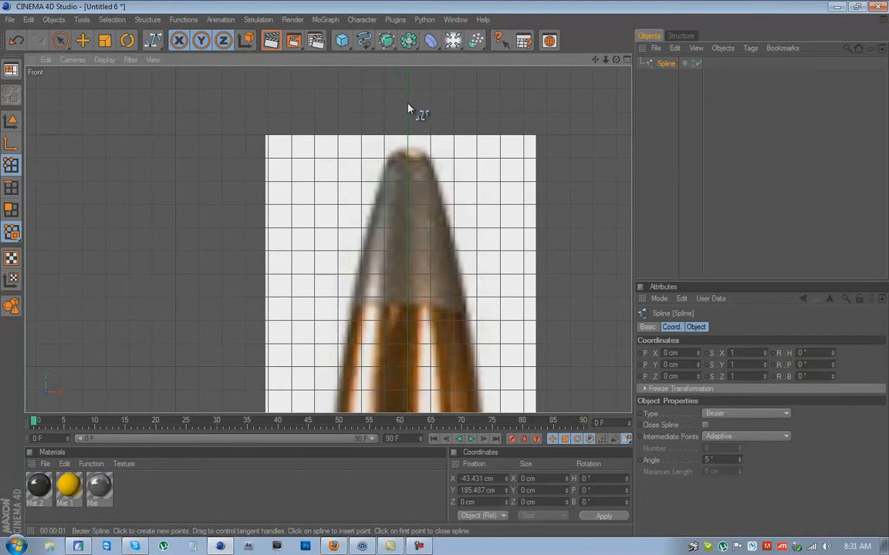
drag(408, 108, 446, 63)
Set the X position of the spline's tip point to 0 cm.
drag(595, 59, 448, 271)
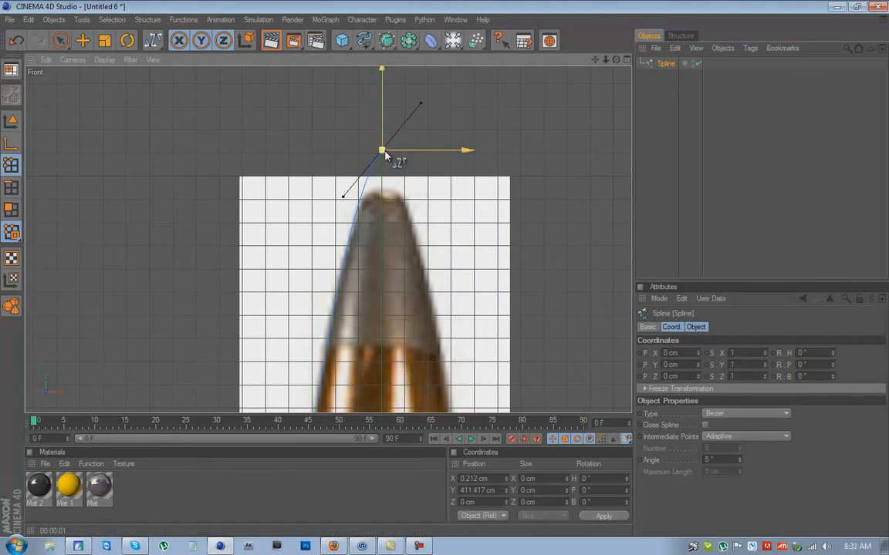
click(475, 478)
key(BackSpace)
text(0)
key(Return)
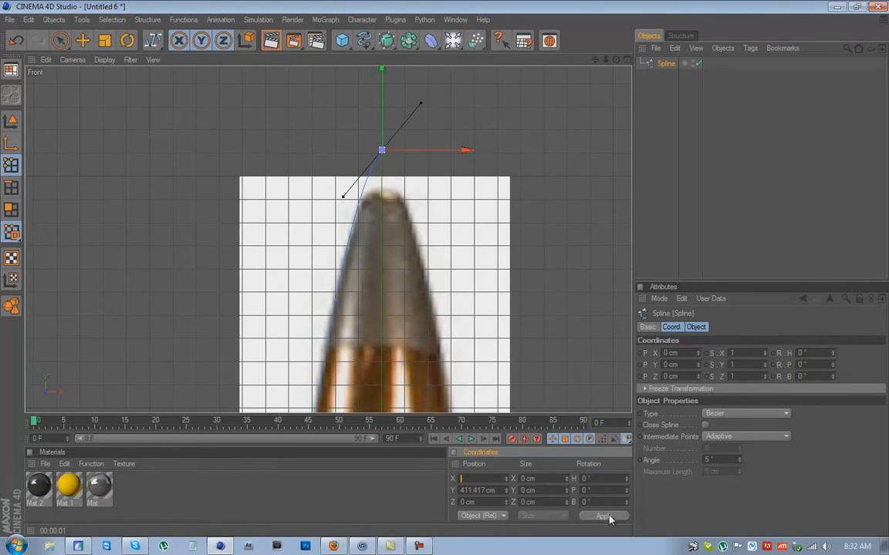
drag(595, 59, 440, 352)
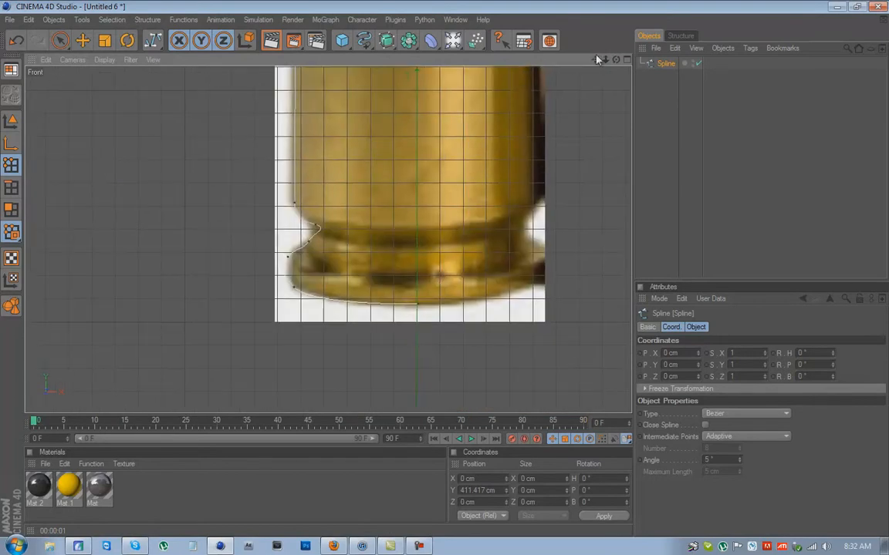
Set the X position of the spline's bottom end point to 0 cm.
click(82, 40)
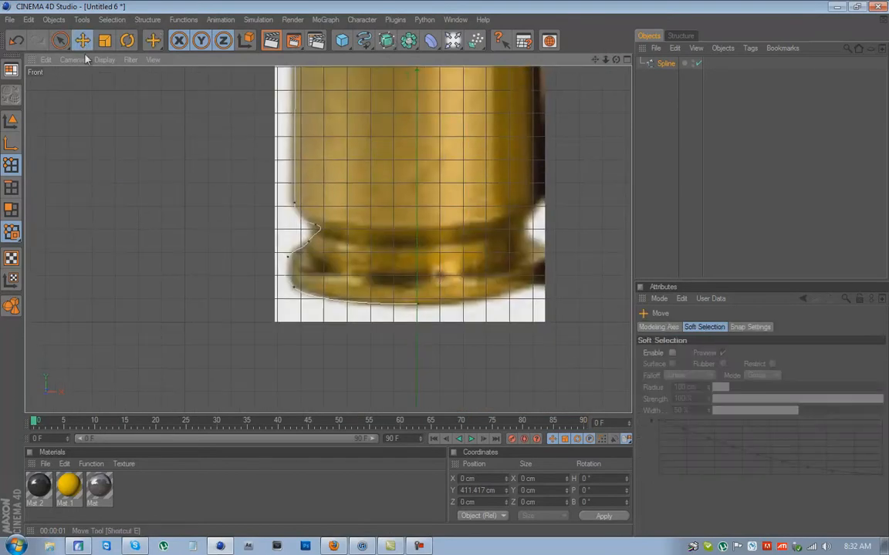
click(416, 306)
click(474, 479)
key(BackSpace)
click(606, 516)
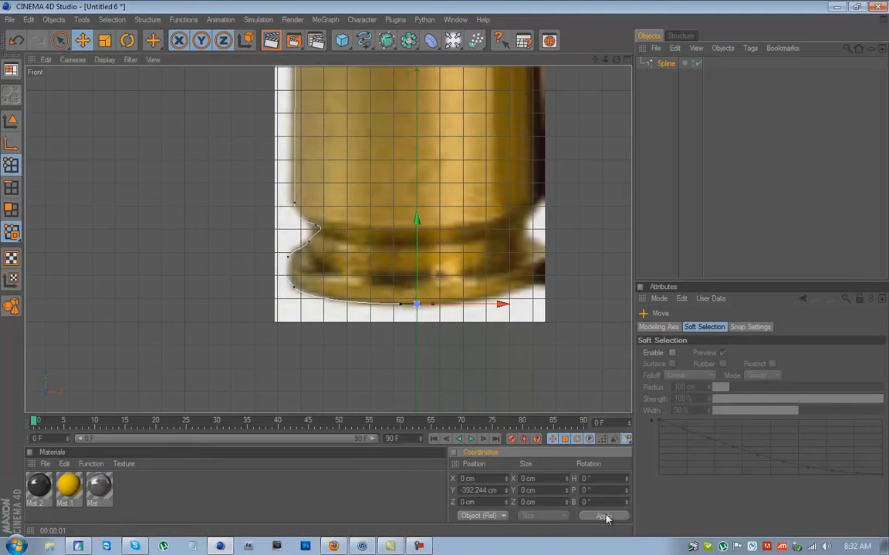
Move the base rim's lower corner point to about X -53.33, Y -384 cm and copy its X position.
scroll(337, 279, up, 4)
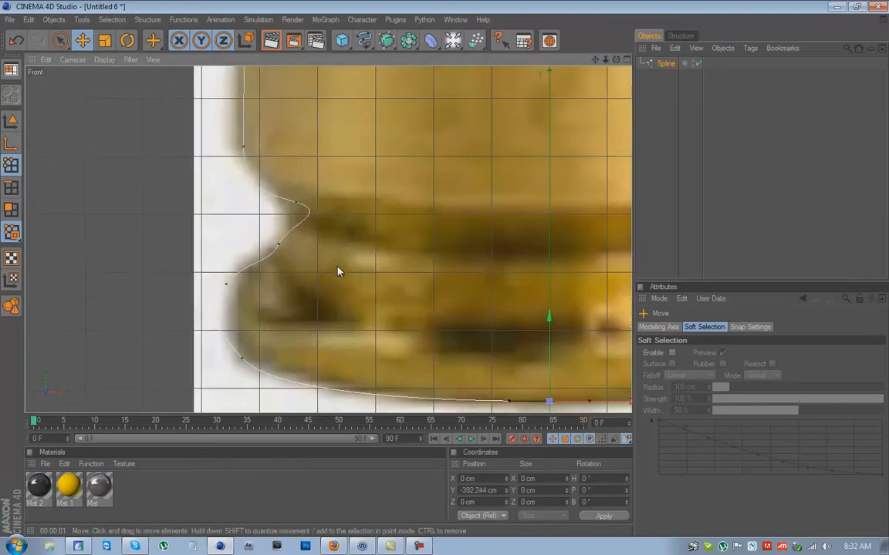
drag(594, 60, 545, 109)
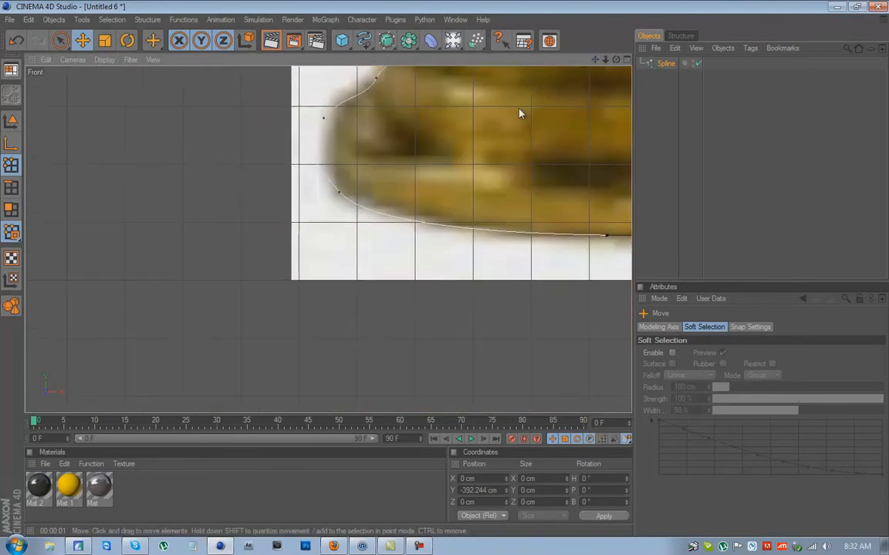
click(340, 192)
mouse_move(340, 193)
mouse_down()
mouse_move(340, 201)
mouse_move(337, 188)
mouse_up()
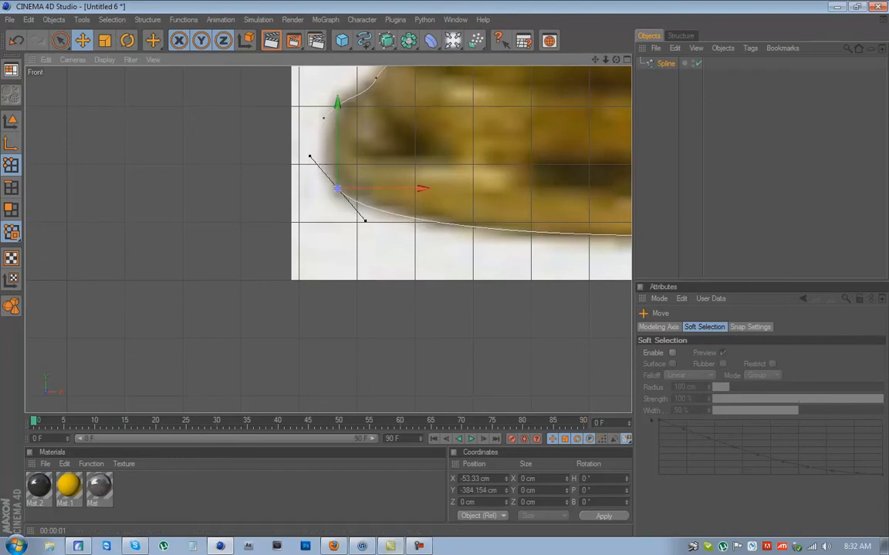
click(473, 479)
right_click(479, 477)
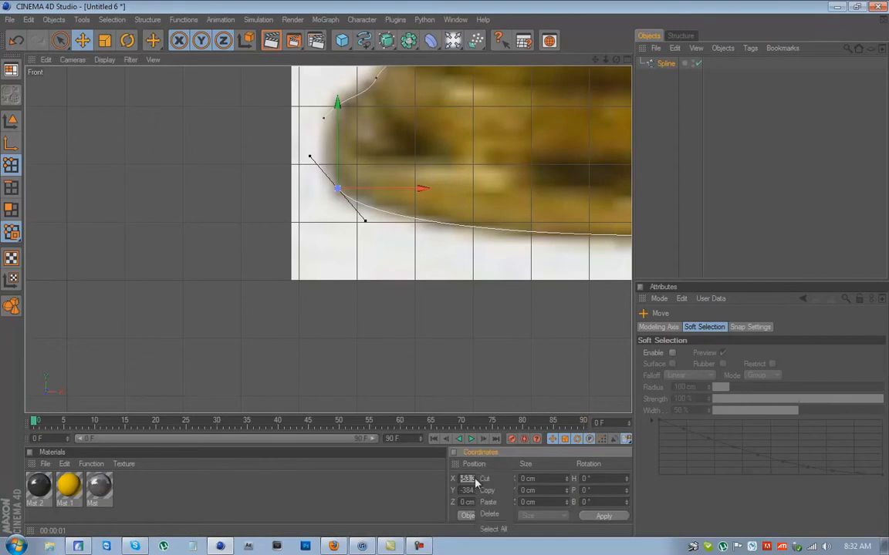
click(489, 491)
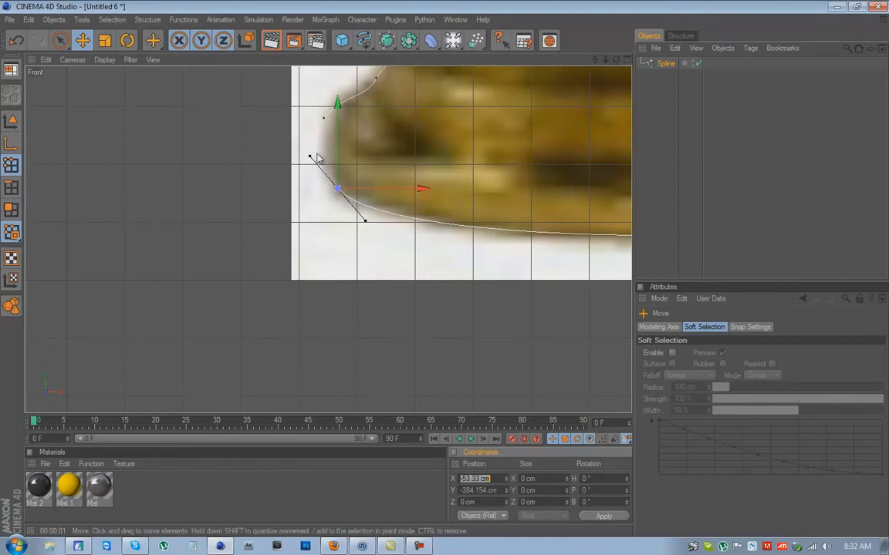
Make the upper tangent handle of the rim's lower corner point vertical, without changing its lower handle.
drag(309, 159, 336, 149)
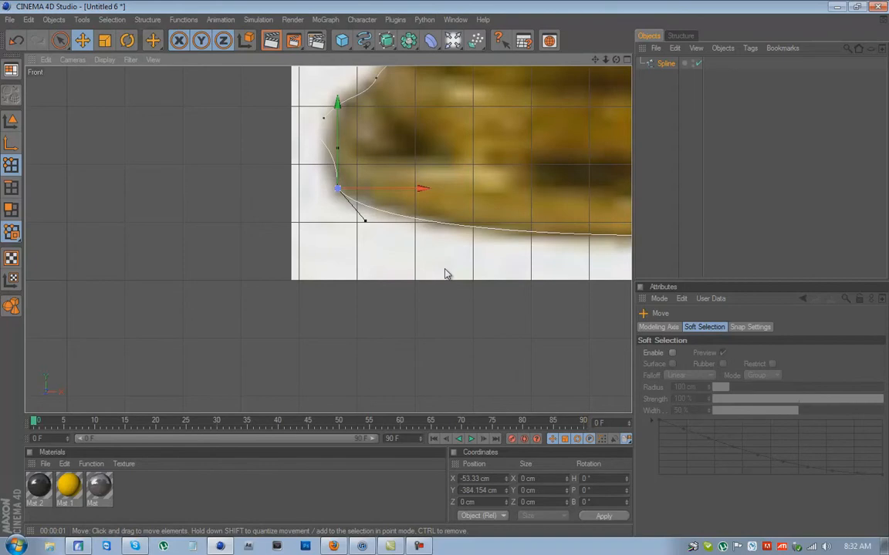
scroll(311, 169, up, 5)
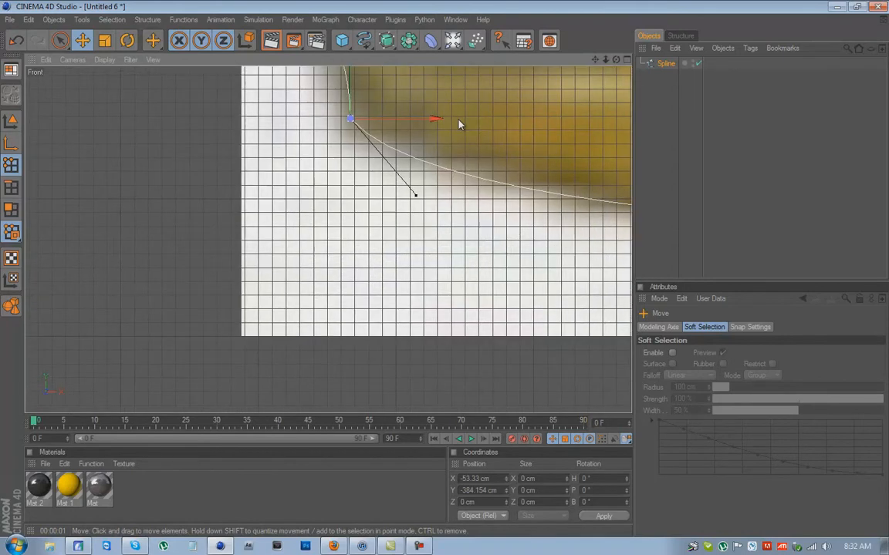
drag(595, 59, 585, 226)
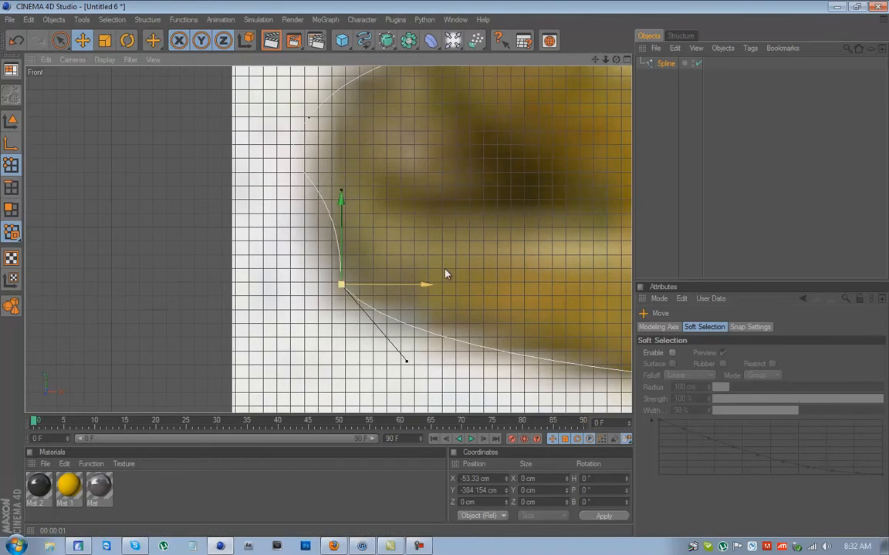
drag(414, 308, 442, 273)
click(21, 41)
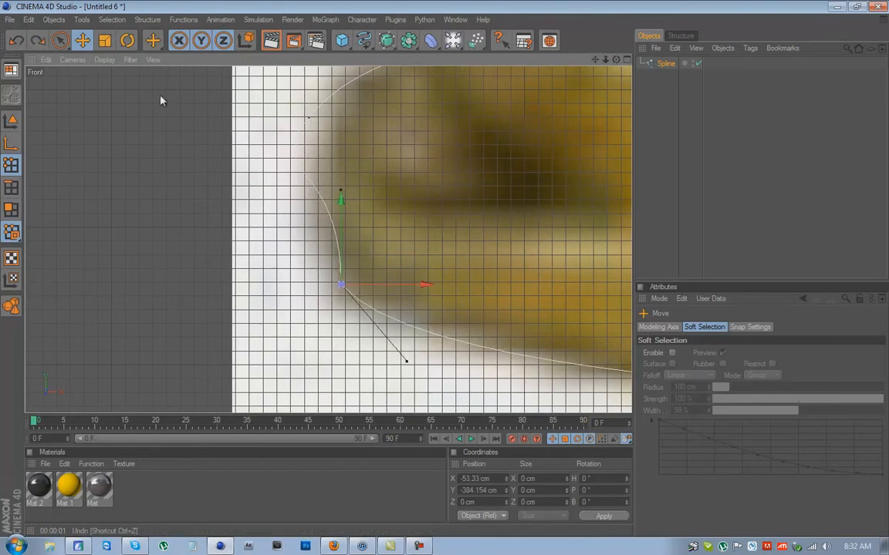
Place the rim's upper point at X -53.33 cm, Y about -371 cm, and make its lower tangent handle vertical.
drag(310, 119, 332, 98)
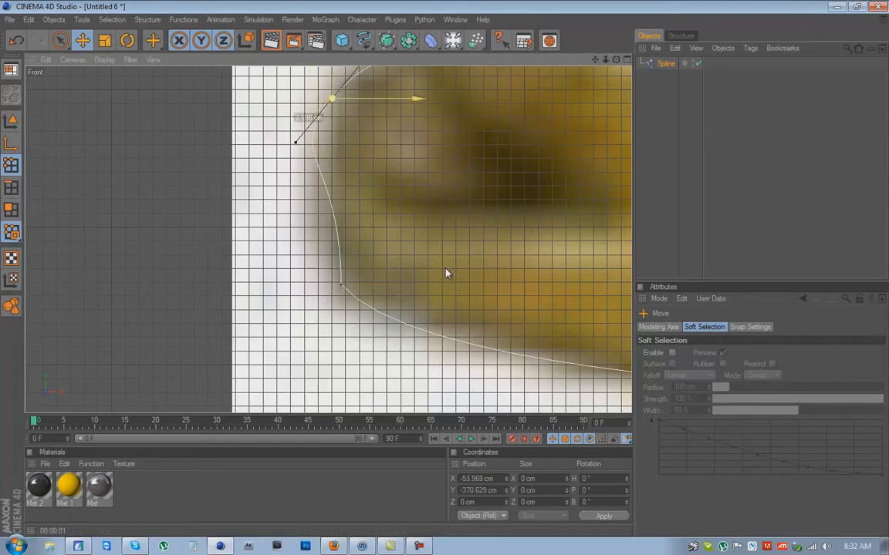
right_click(474, 479)
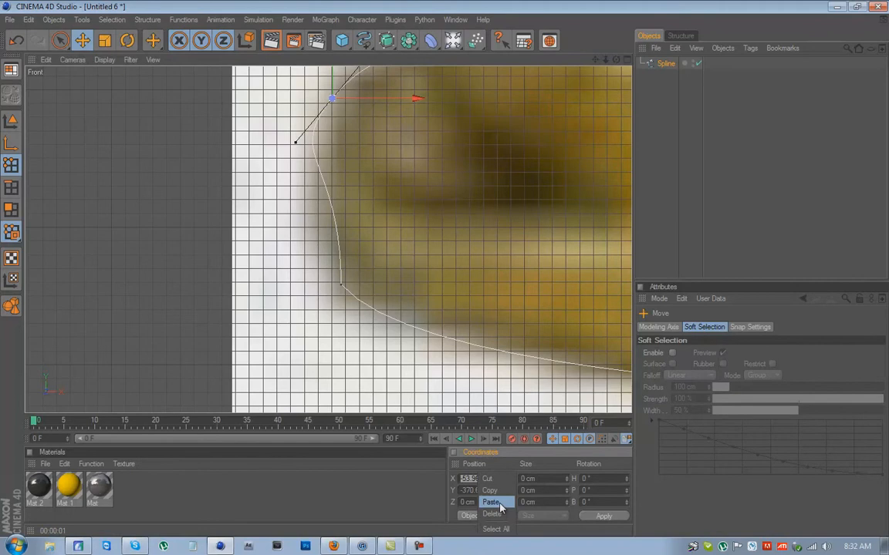
click(491, 502)
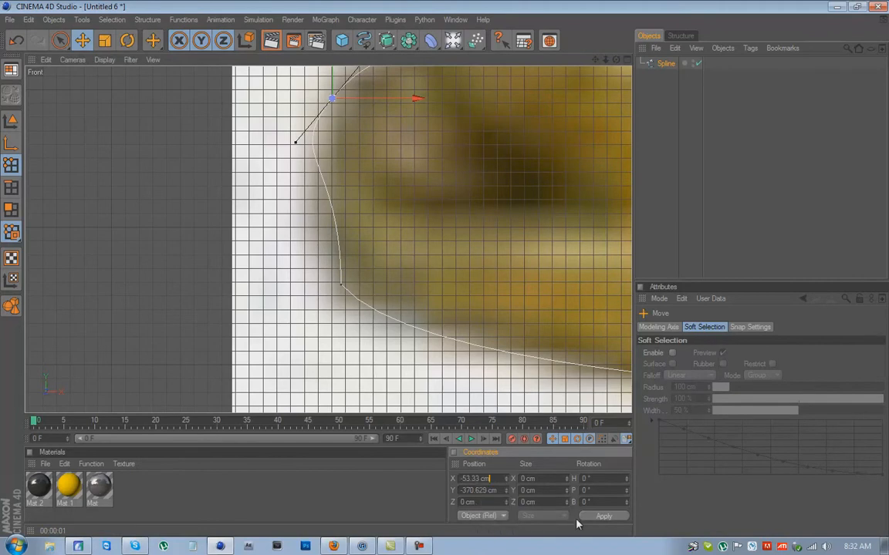
click(586, 520)
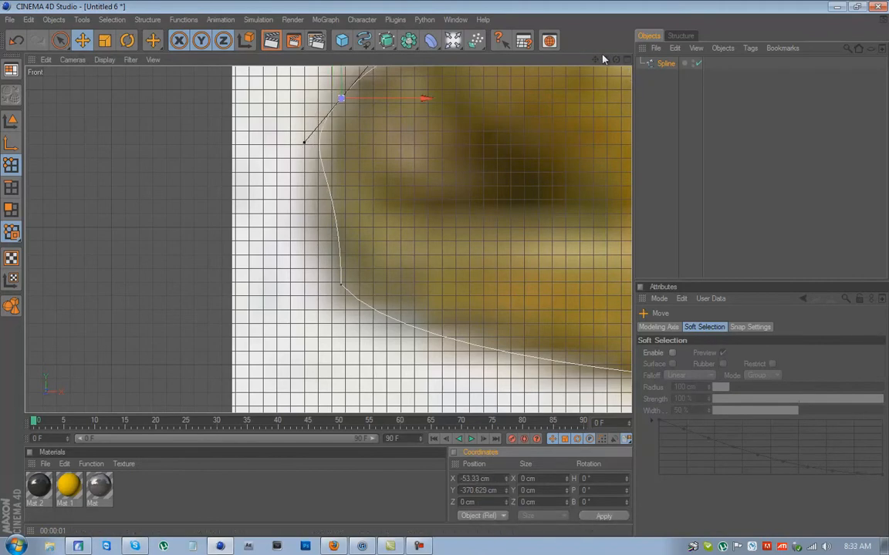
drag(594, 60, 594, 101)
shift+drag(301, 198, 339, 203)
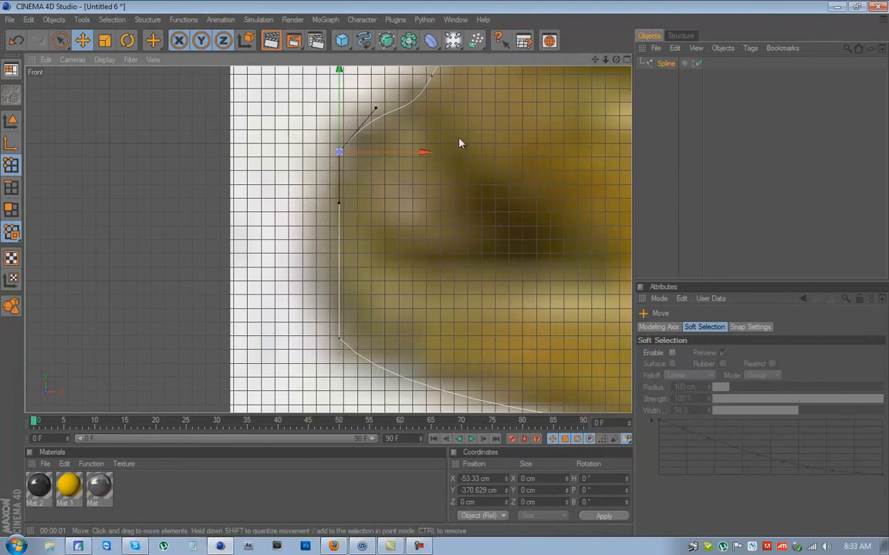
Move the groove's lower point to about X -45.5, Y -363 cm and turn its upper tangent handle straight up.
drag(594, 60, 554, 200)
click(390, 218)
drag(392, 220, 406, 188)
drag(445, 273, 445, 273)
shift+drag(425, 153, 408, 168)
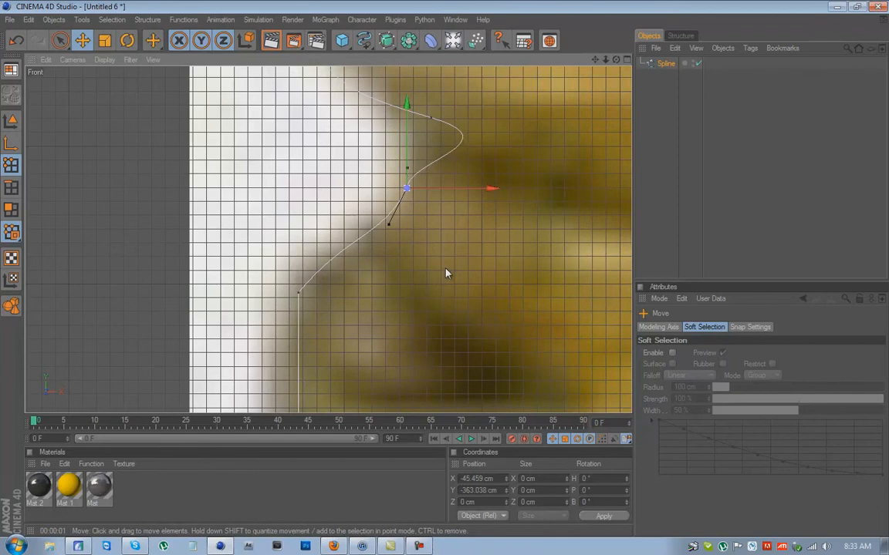
Move the groove's upper point outward to about X -45, Y -358 cm and copy the lower groove point's X position.
click(432, 118)
drag(433, 122, 416, 119)
click(408, 189)
click(473, 479)
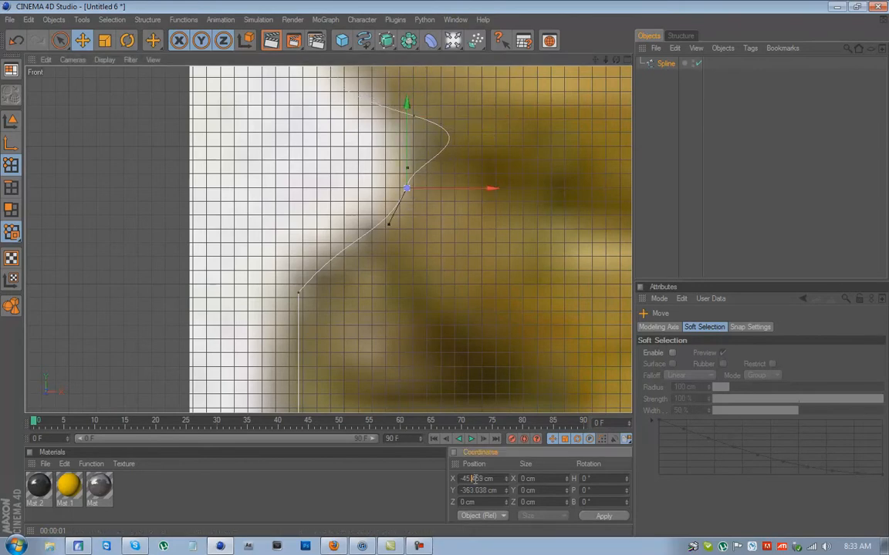
double_click(474, 479)
right_click(474, 479)
click(487, 492)
Set the groove's upper point to X -45.459 cm and make its lower tangent handle short and vertical.
click(414, 116)
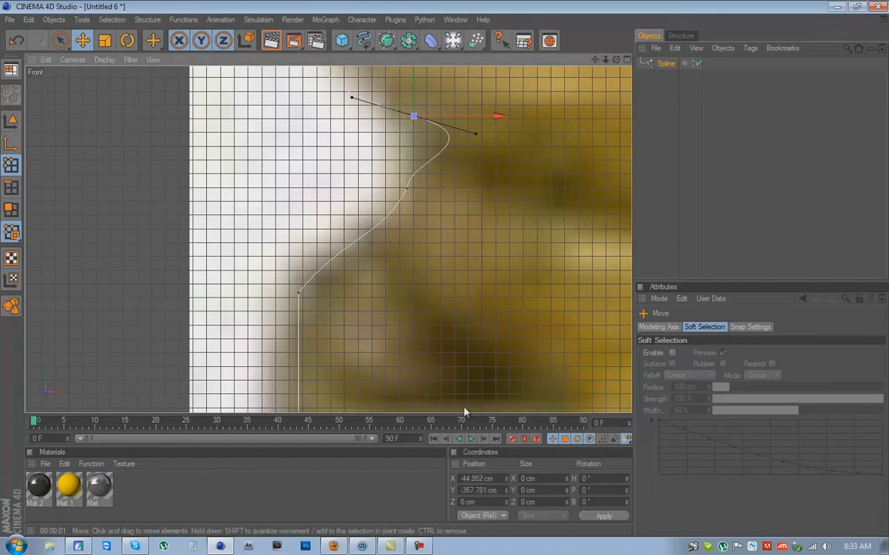
double_click(473, 480)
right_click(473, 480)
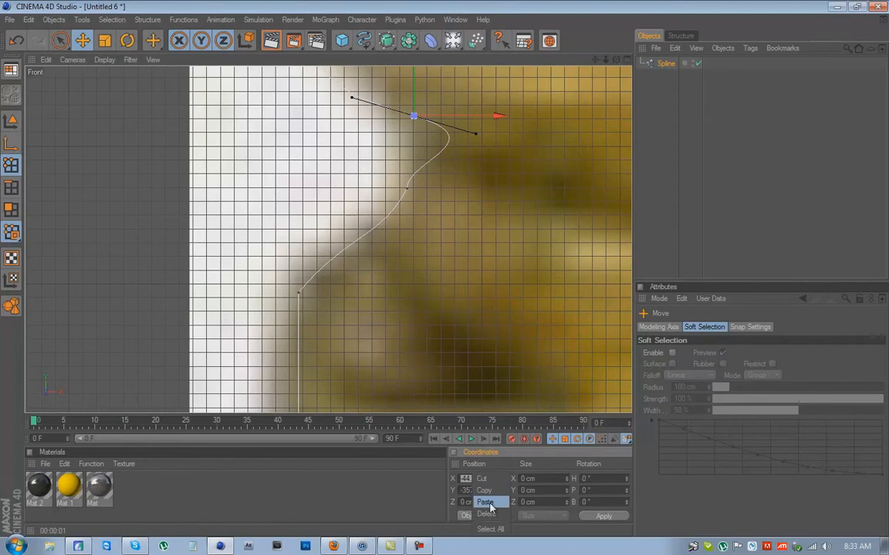
click(487, 504)
click(593, 517)
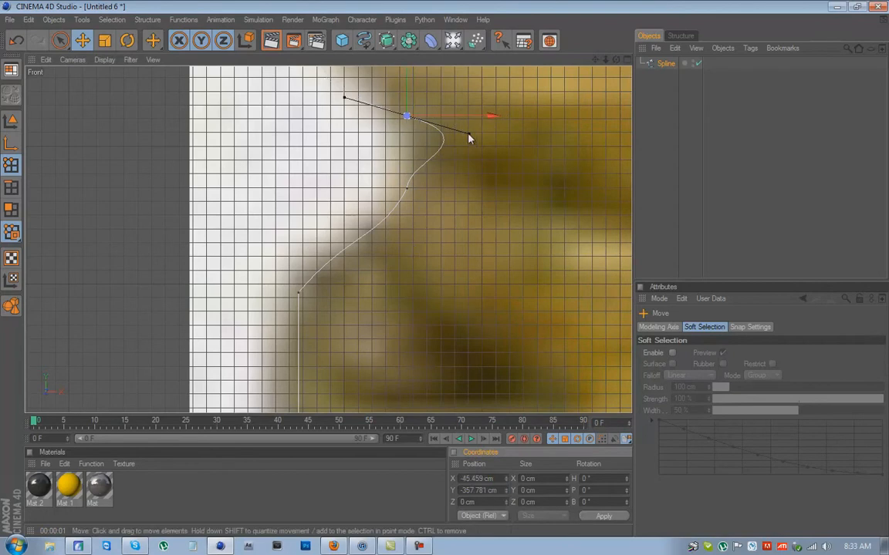
drag(469, 139, 407, 131)
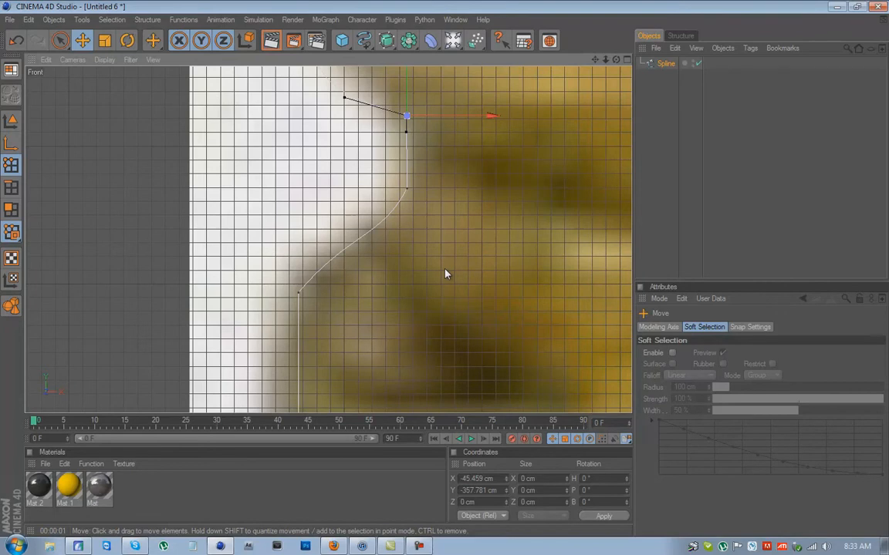
Move the casing wall's lowest point, above the groove, outward to about X -54, Y -348 cm to meet the picture's edge.
click(408, 189)
scroll(411, 179, up, 3)
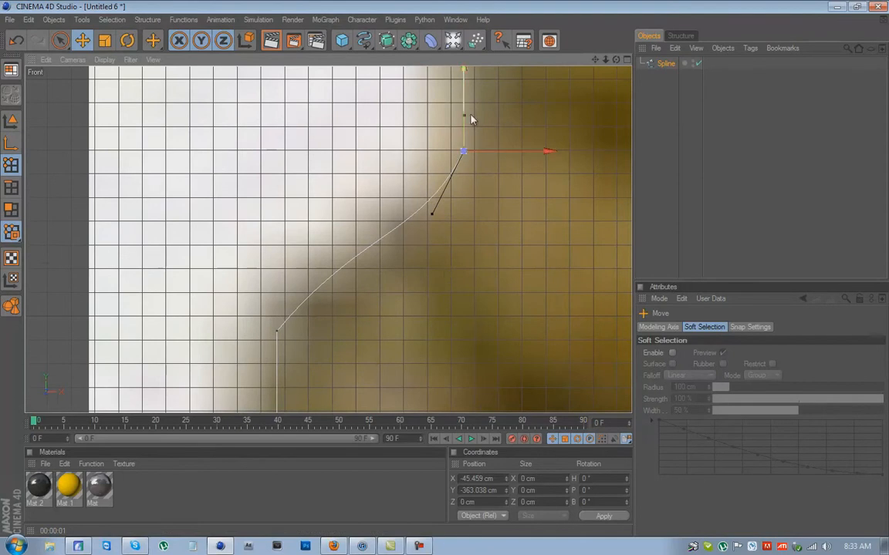
scroll(496, 121, down, 2)
drag(595, 59, 641, 299)
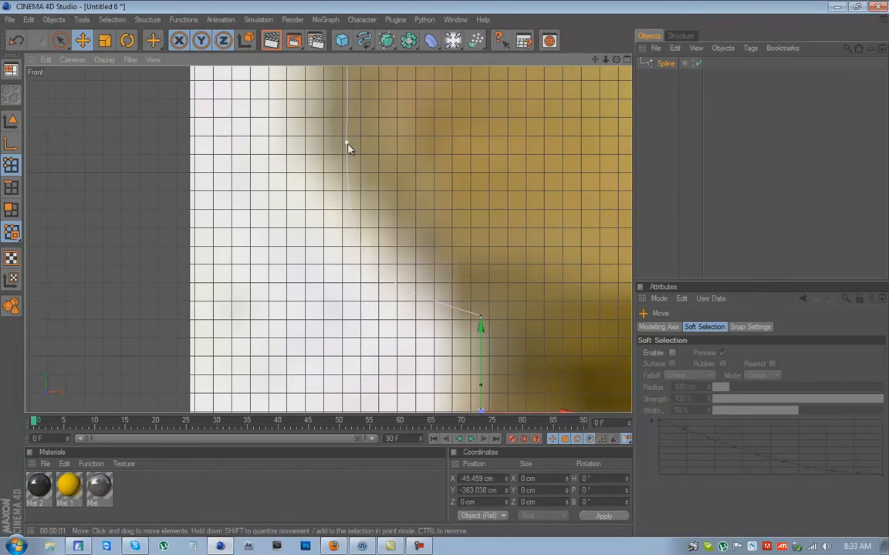
drag(347, 144, 319, 132)
drag(445, 275, 447, 273)
Adjust the tangent handles between the groove's upper point and the casing wall's lowest point to follow the bevel.
click(478, 317)
drag(397, 293, 445, 274)
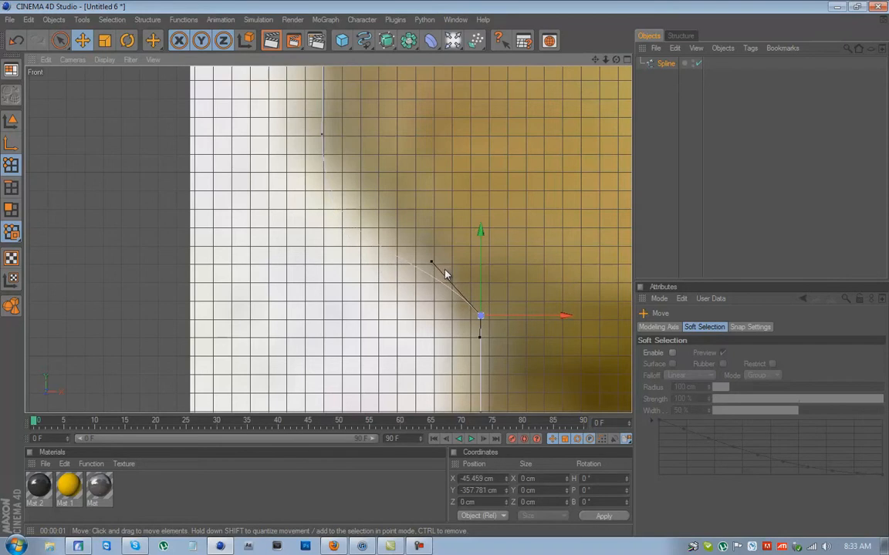
click(322, 135)
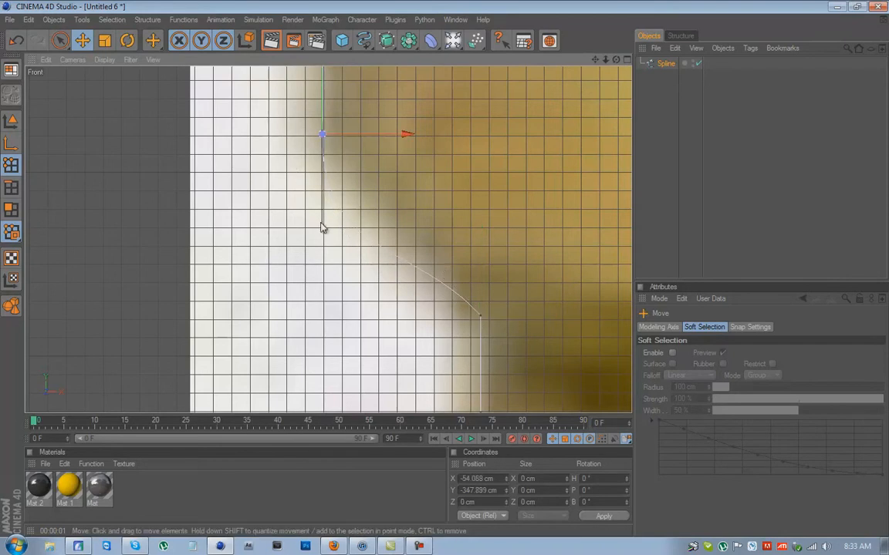
drag(322, 227, 388, 212)
Move the shoulder's lower point to about X -47.2, Y 49.2 cm and fine-tune its lower tangent handle.
drag(595, 60, 445, 274)
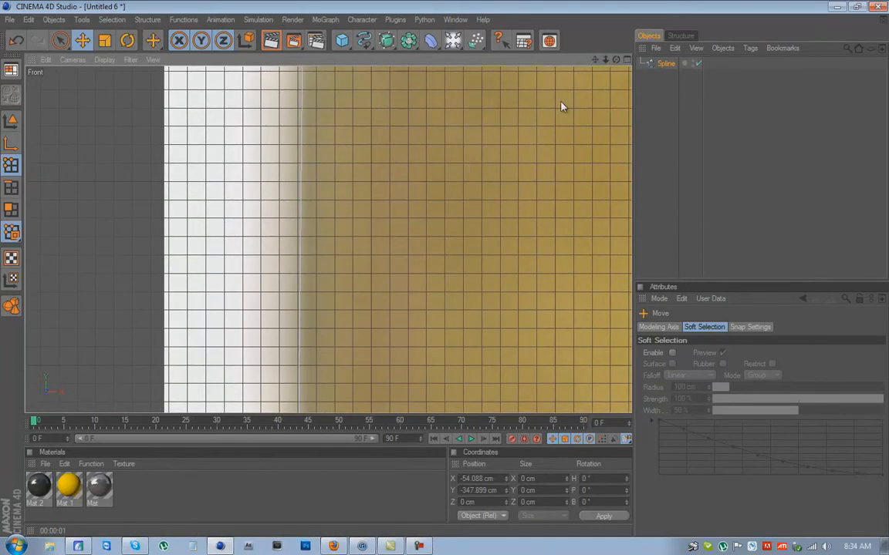
scroll(529, 155, down, 3)
drag(595, 59, 432, 269)
click(309, 183)
drag(309, 183, 313, 183)
drag(296, 225, 294, 231)
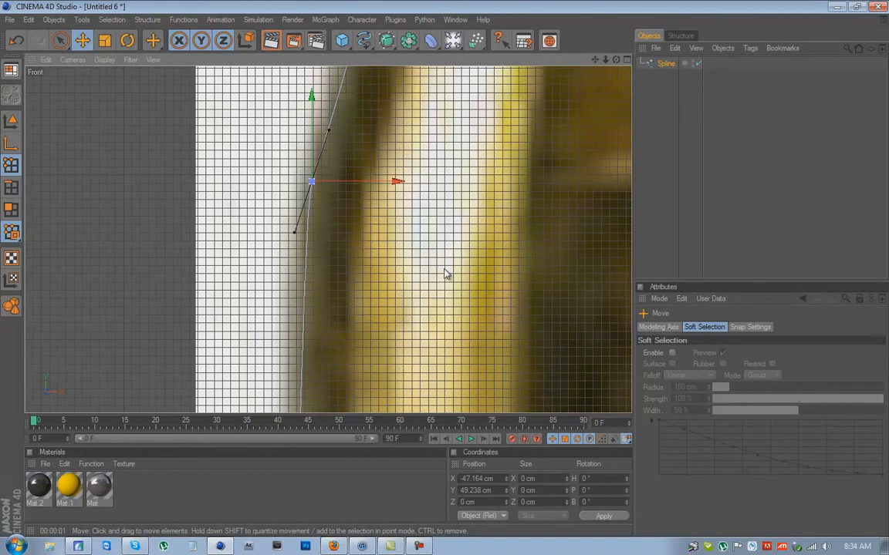
Lower the shoulder's upper point to about Y 86.6 cm and slant its lower tangent handle along the shoulder.
drag(594, 62, 446, 274)
click(351, 166)
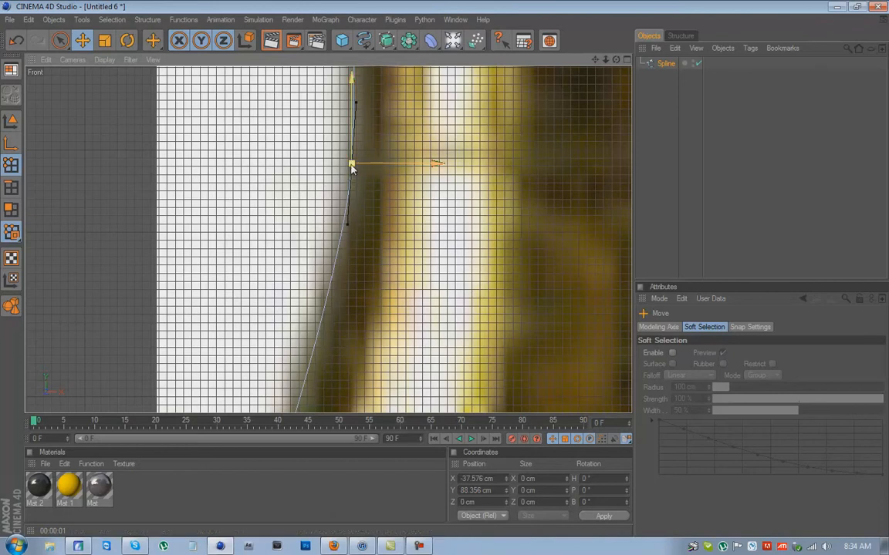
drag(354, 146, 353, 160)
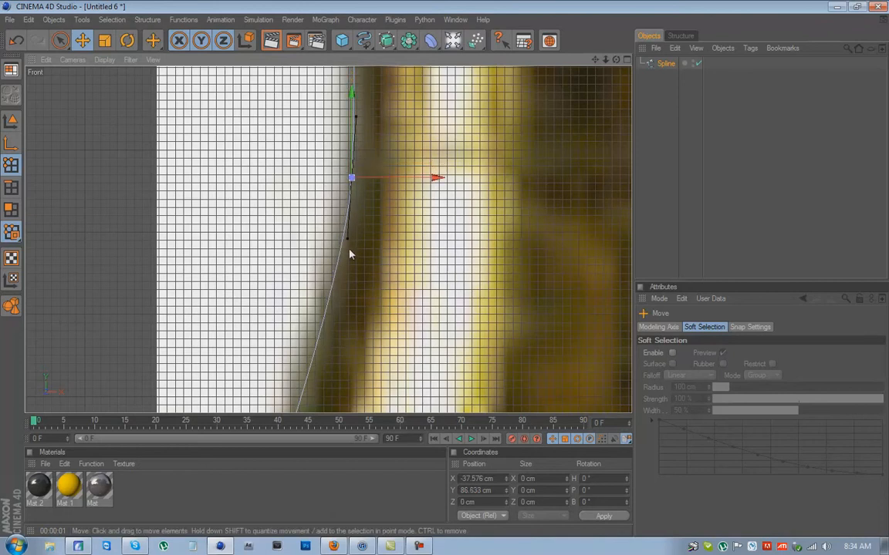
shift+drag(347, 239, 340, 237)
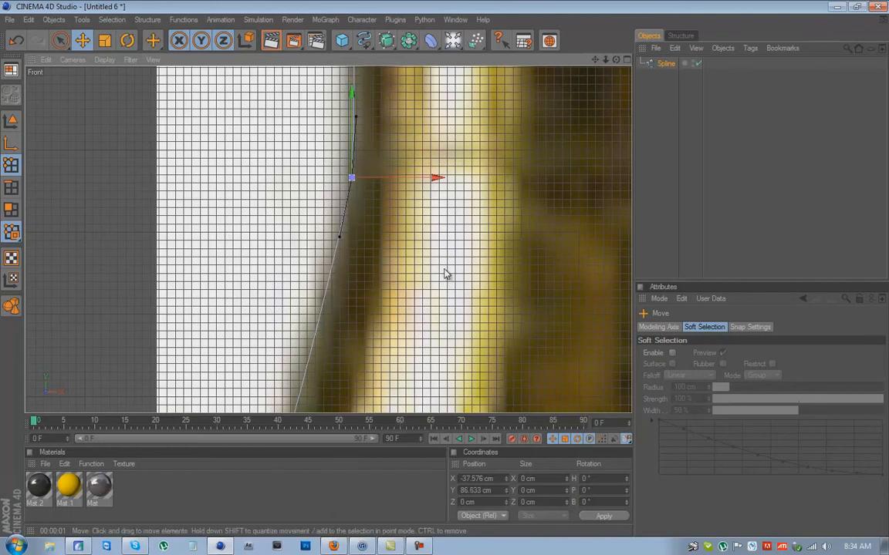
Shift the shoulder's upper point outward to about X -37.7 cm and copy its X position.
drag(595, 60, 445, 276)
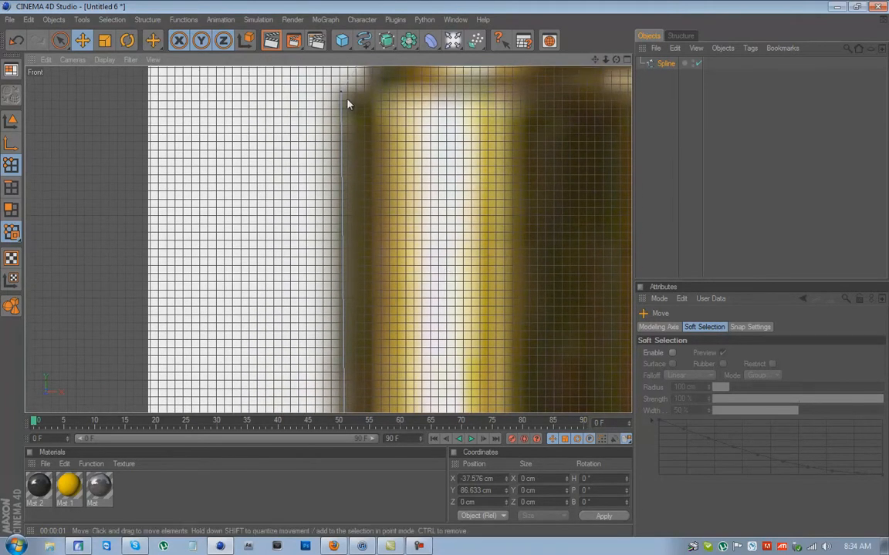
drag(595, 60, 446, 252)
click(483, 478)
key(ctrl+c)
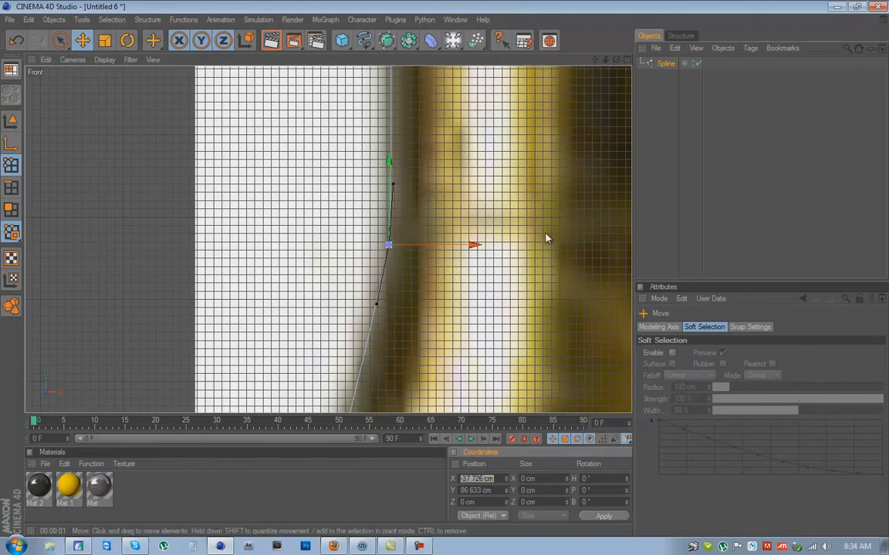
Give the casing mouth's outer corner point the copied X of -37.726 cm, and nudge it inward to about X -37.6 cm.
drag(595, 59, 423, 139)
click(384, 231)
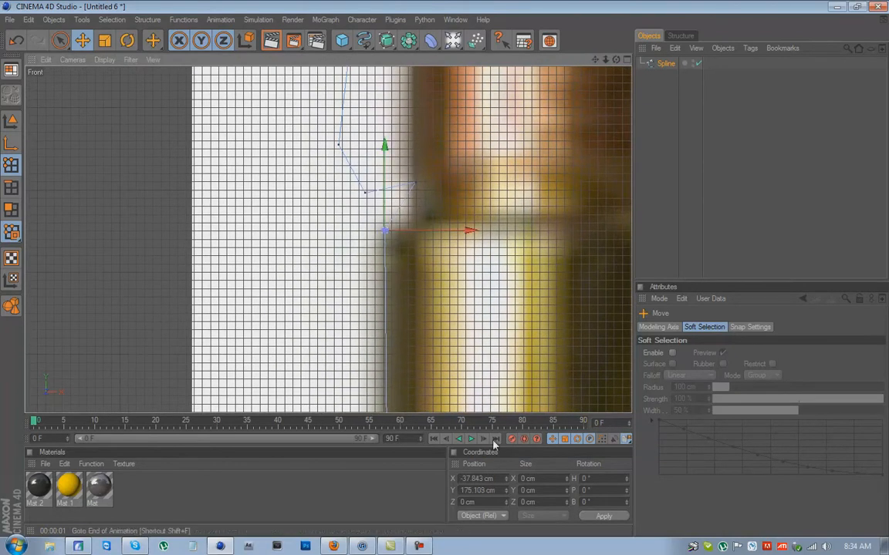
click(480, 479)
right_click(480, 481)
click(492, 502)
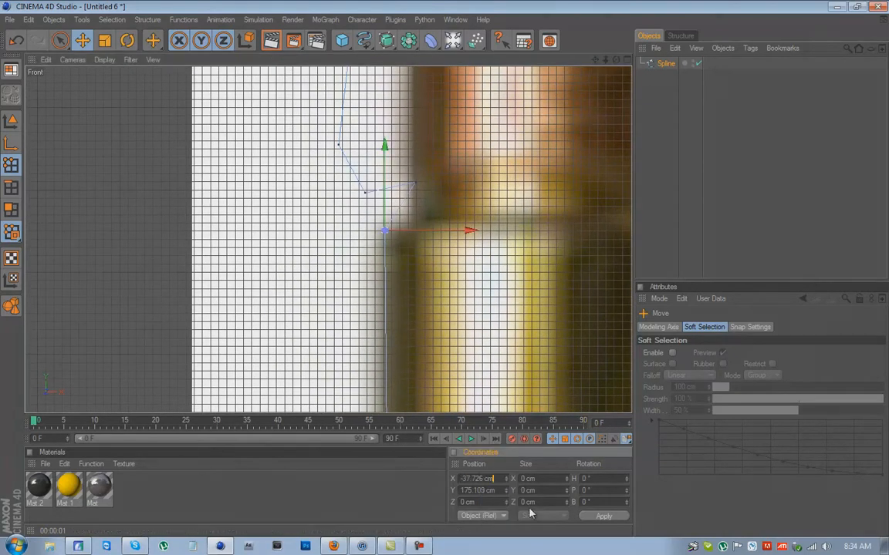
click(598, 517)
drag(423, 234, 446, 274)
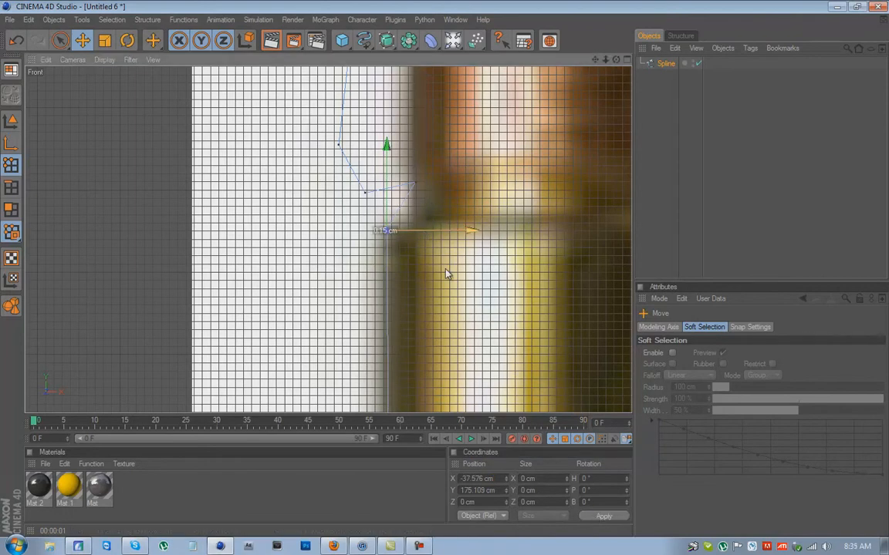
Lower the recess point just above the casing mouth to about Y 177.7 cm and copy its X position.
click(415, 185)
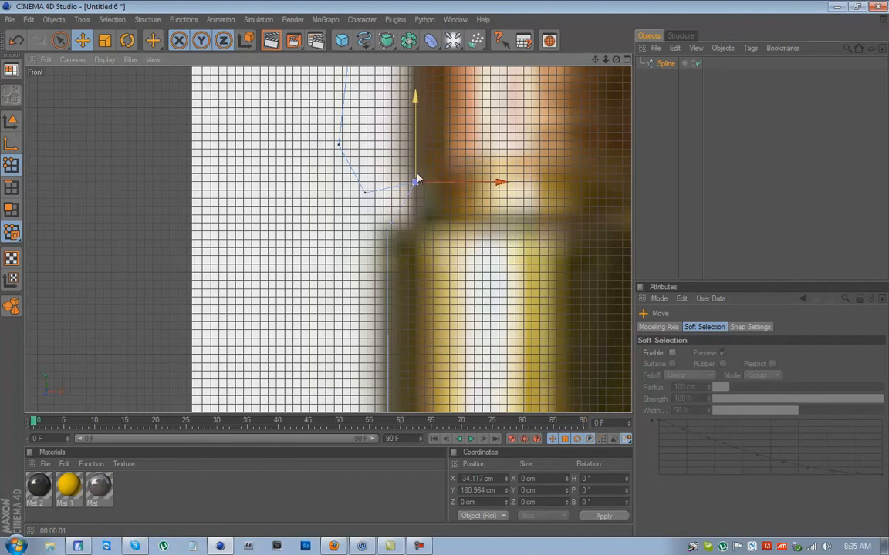
mouse_move(445, 274)
mouse_down()
mouse_move(445, 310)
mouse_move(445, 274)
mouse_up()
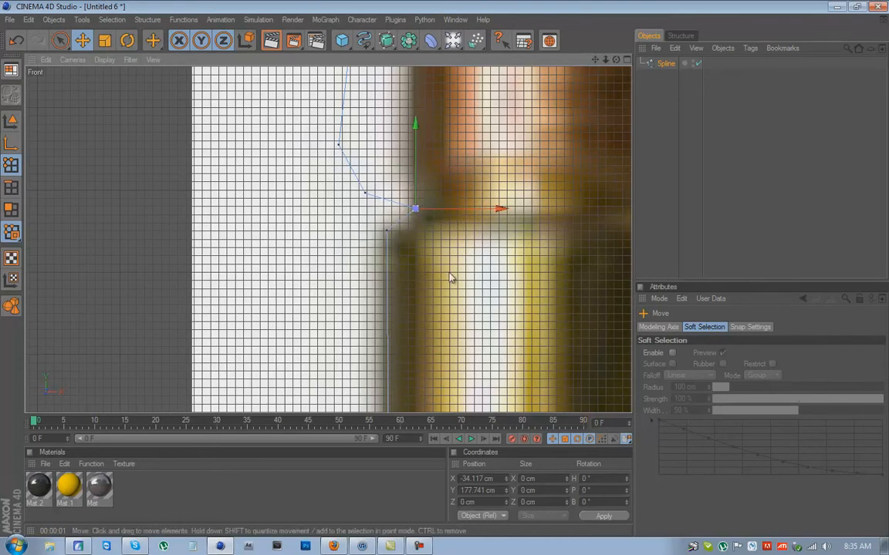
click(477, 478)
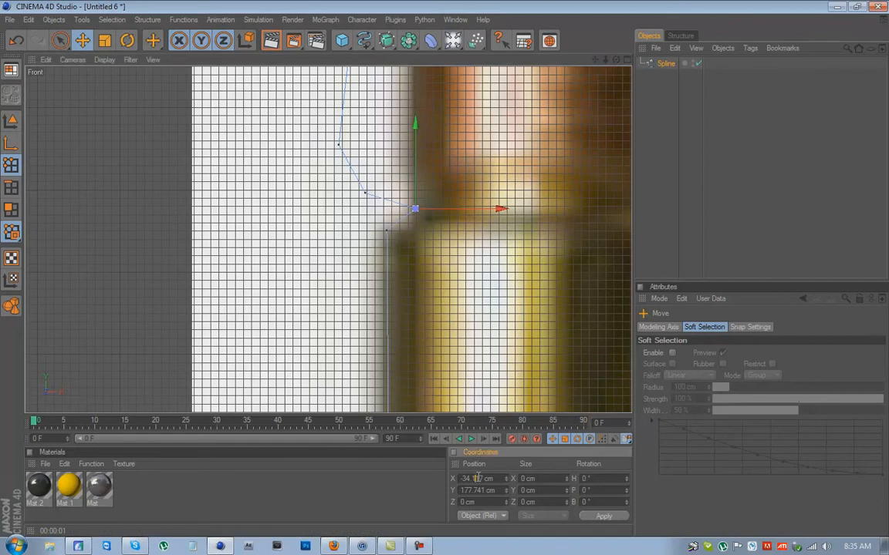
double_click(477, 478)
right_click(479, 479)
click(486, 492)
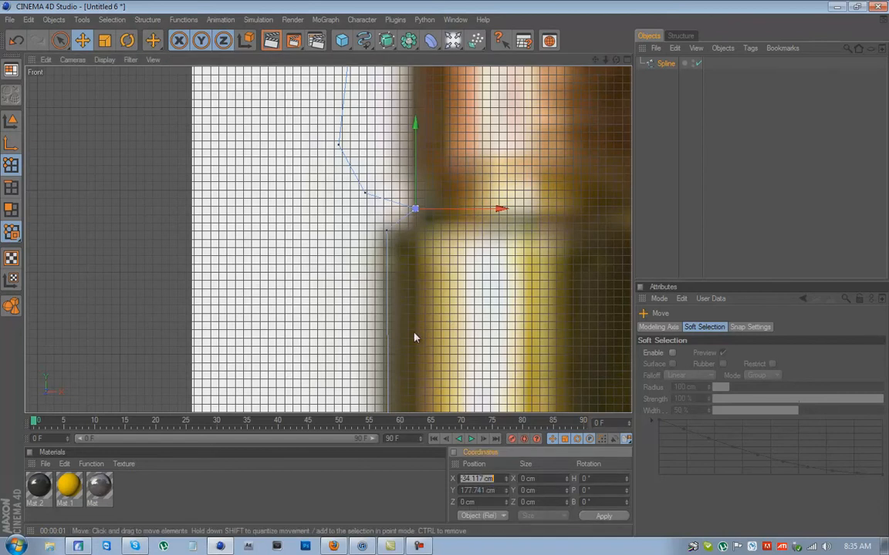
Align the next profile point above to X -34.117 cm and raise it to about Y 180.9 cm, making the recess wall vertical.
click(365, 193)
double_click(483, 478)
right_click(484, 478)
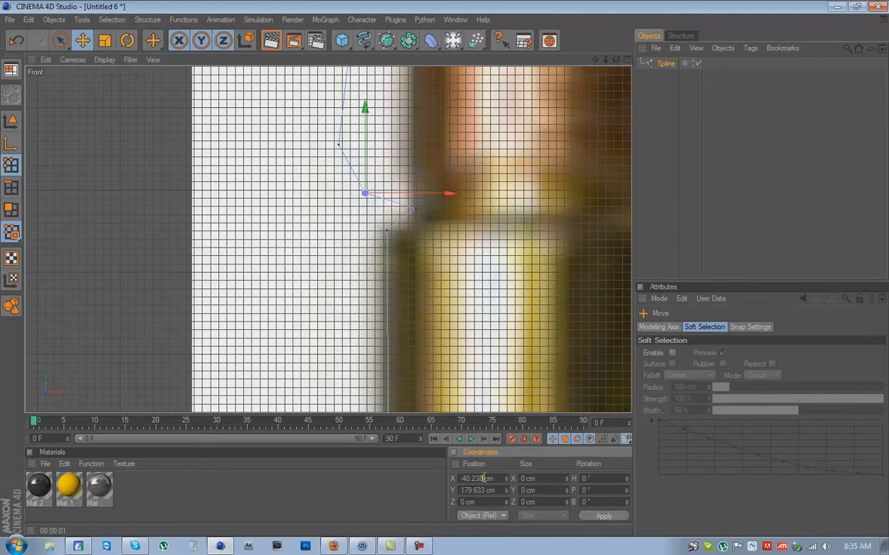
click(495, 502)
click(608, 519)
drag(416, 152, 416, 142)
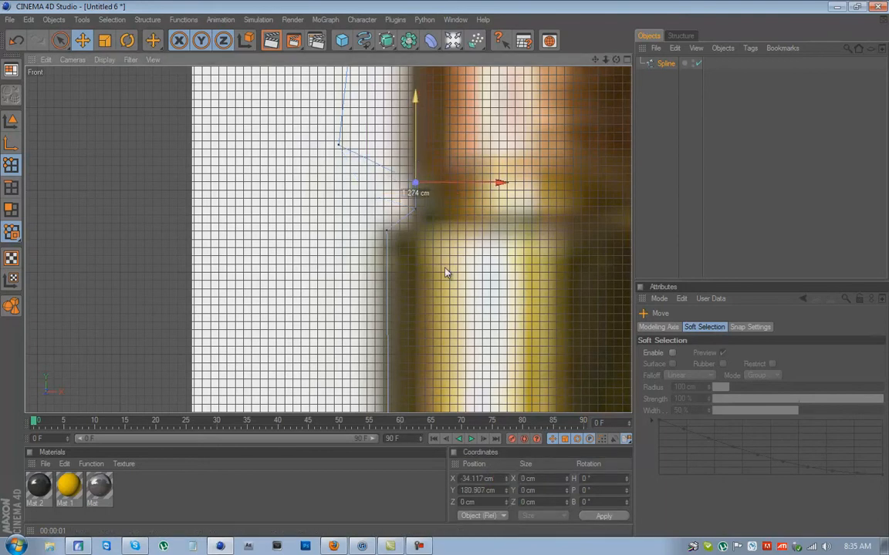
Move the bullet's base point in from the white background to about X -36, Y 185.3 cm, beside the picture's edge.
click(340, 148)
drag(341, 148, 405, 173)
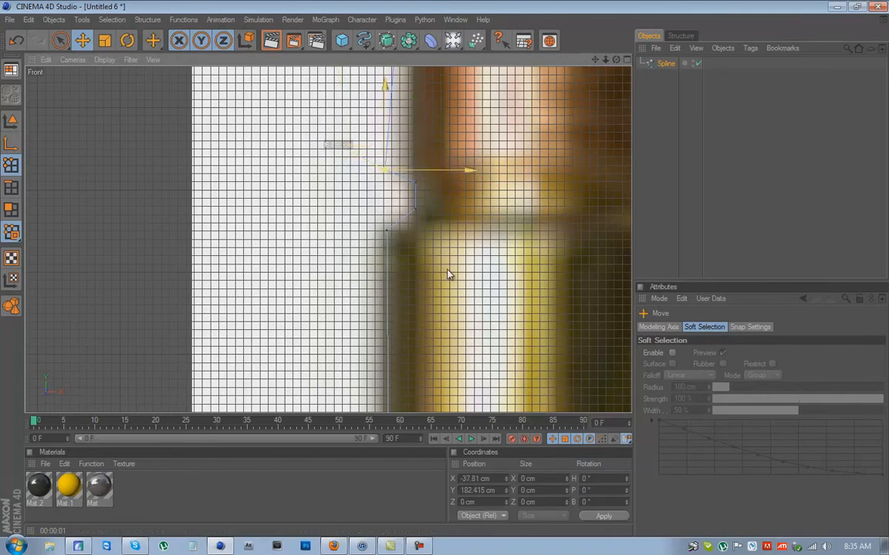
drag(446, 274, 445, 274)
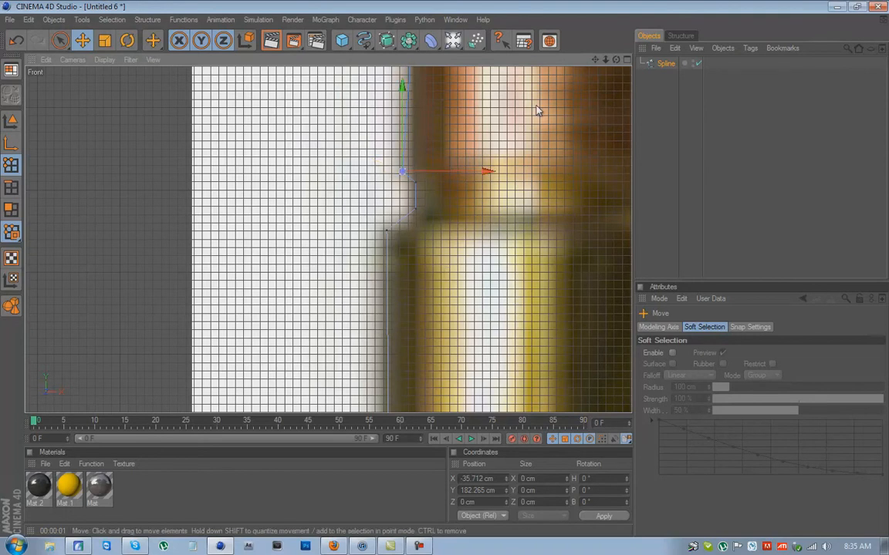
drag(595, 60, 446, 240)
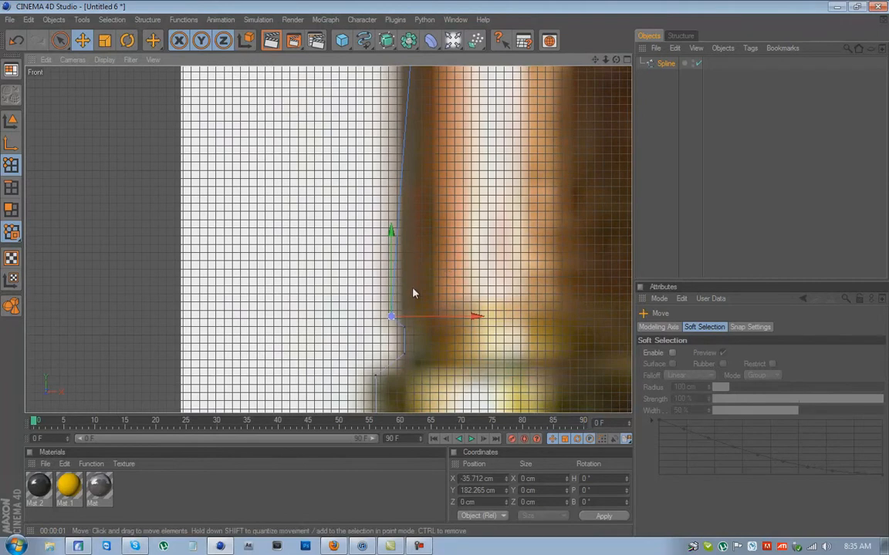
drag(392, 315, 390, 293)
Fine-tune the bullet's base point to about X -35.8, Y 182.6 cm, just above the recess.
scroll(388, 307, up, 2)
scroll(389, 306, up, 3)
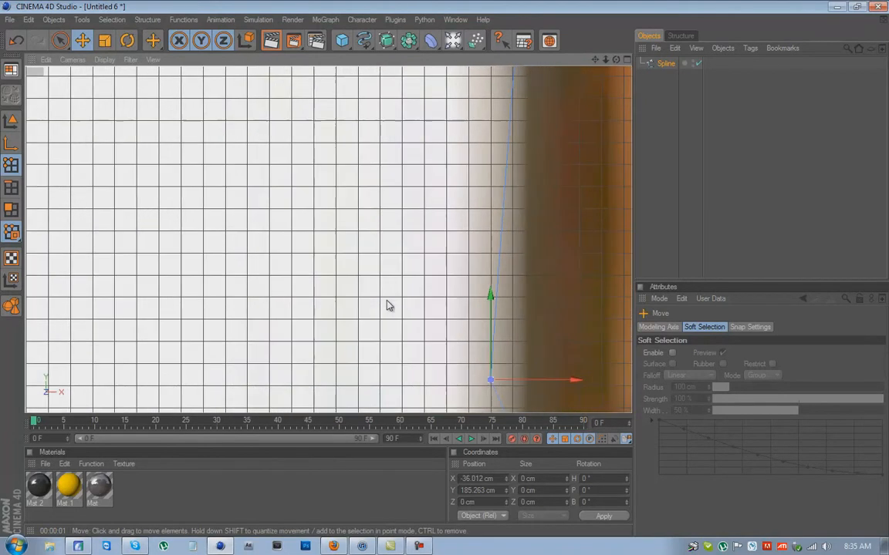
double_click(491, 378)
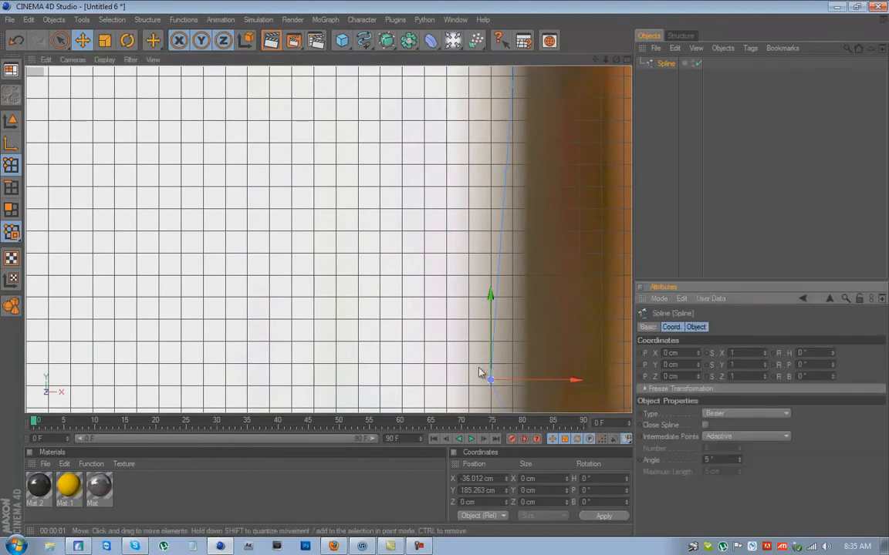
click(505, 411)
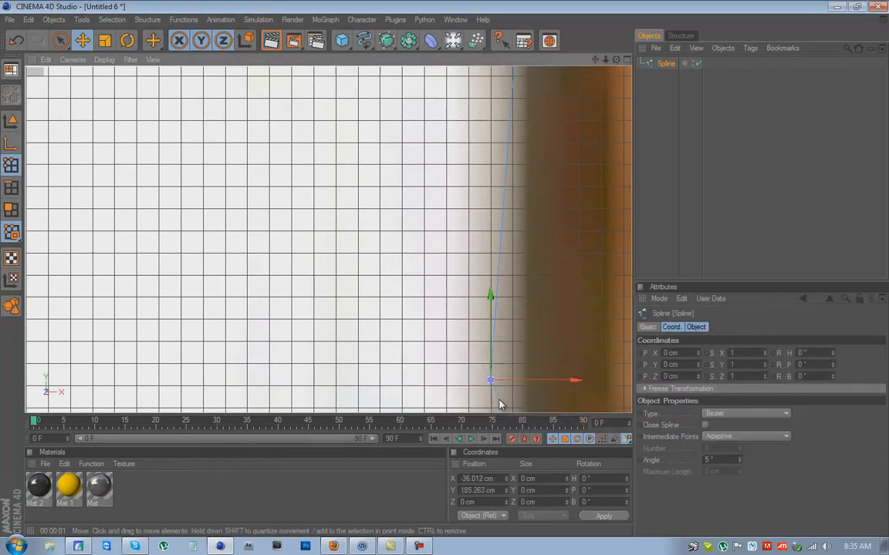
drag(492, 381, 472, 381)
drag(597, 61, 444, 271)
drag(437, 125, 446, 272)
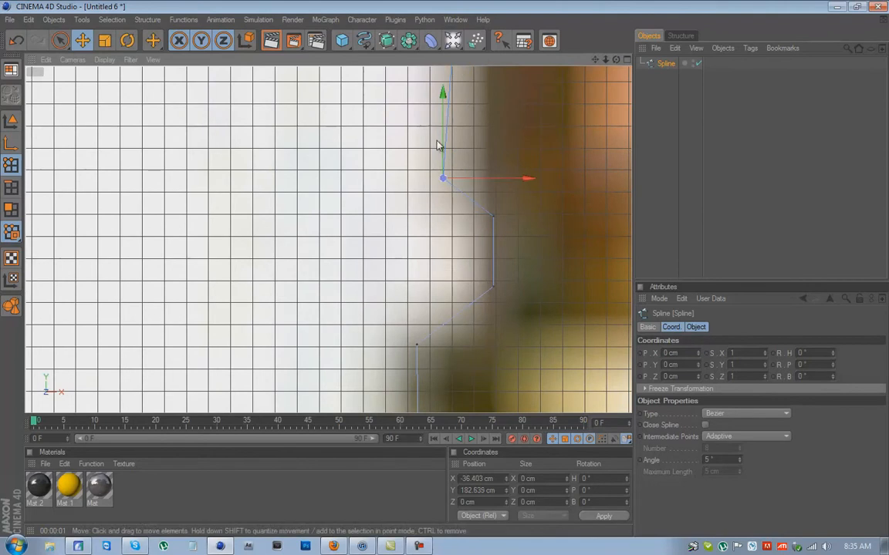
drag(442, 181, 445, 269)
drag(596, 60, 443, 301)
scroll(547, 114, down, 4)
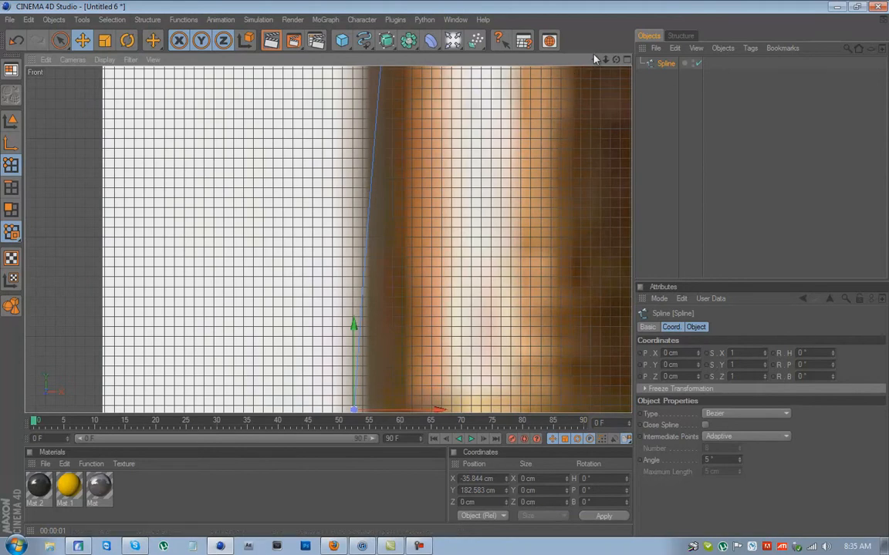
Lengthen and angle the tip point's lower tangent handle so the curve follows the bullet's outer edge in the picture.
drag(596, 60, 446, 297)
scroll(577, 131, down, 10)
scroll(577, 135, down, 1)
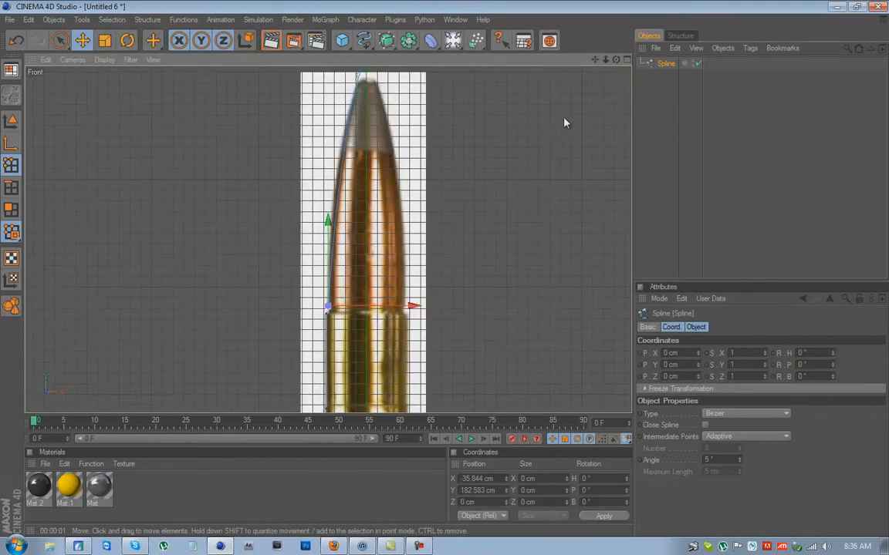
drag(595, 60, 452, 293)
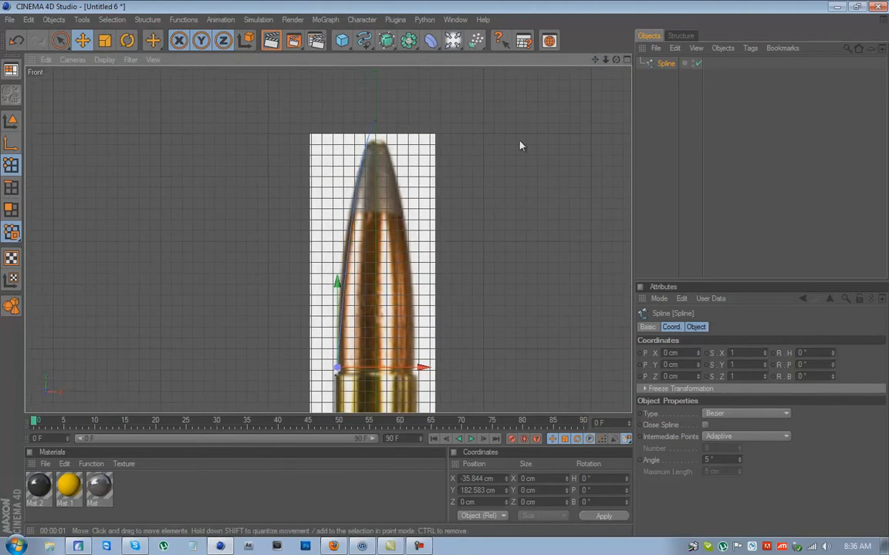
click(375, 122)
drag(358, 144, 348, 185)
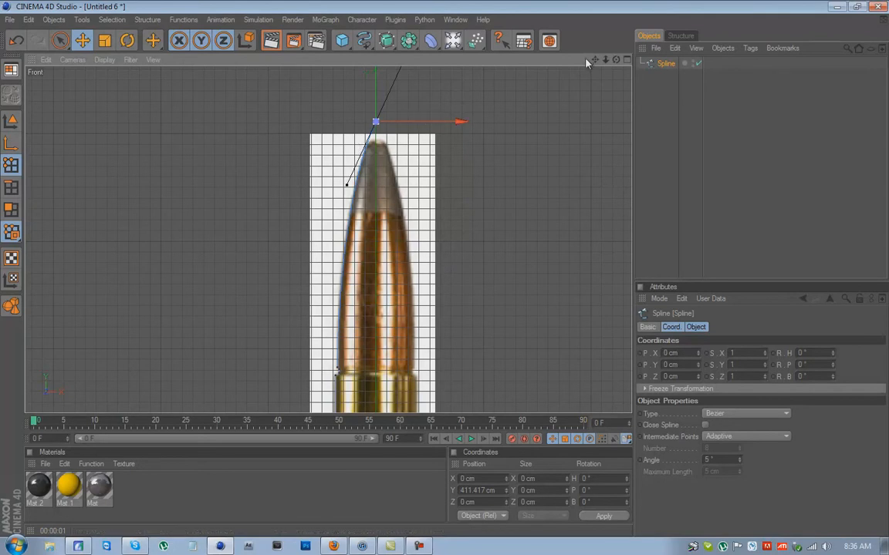
Add a Lathe NURBS object and make the profile spline its child.
drag(594, 59, 604, 3)
drag(450, 250, 417, 236)
scroll(417, 235, up, 7)
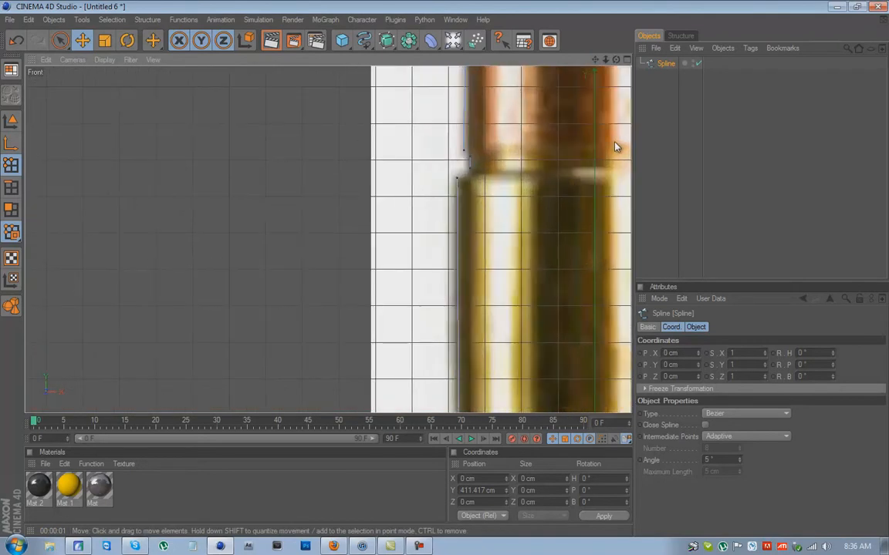
mouse_move(595, 60)
mouse_down()
mouse_move(445, 270)
mouse_move(441, 289)
mouse_move(590, 62)
mouse_up()
scroll(556, 135, down, 4)
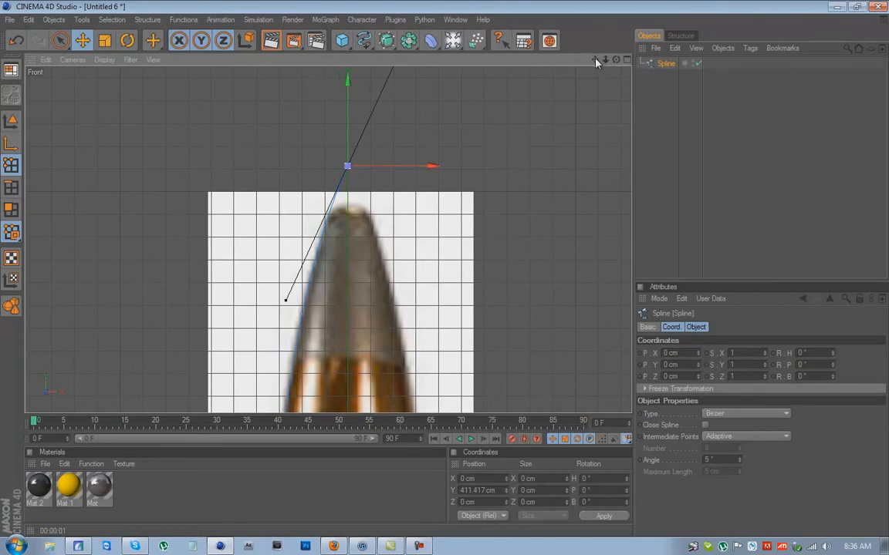
drag(596, 62, 446, 274)
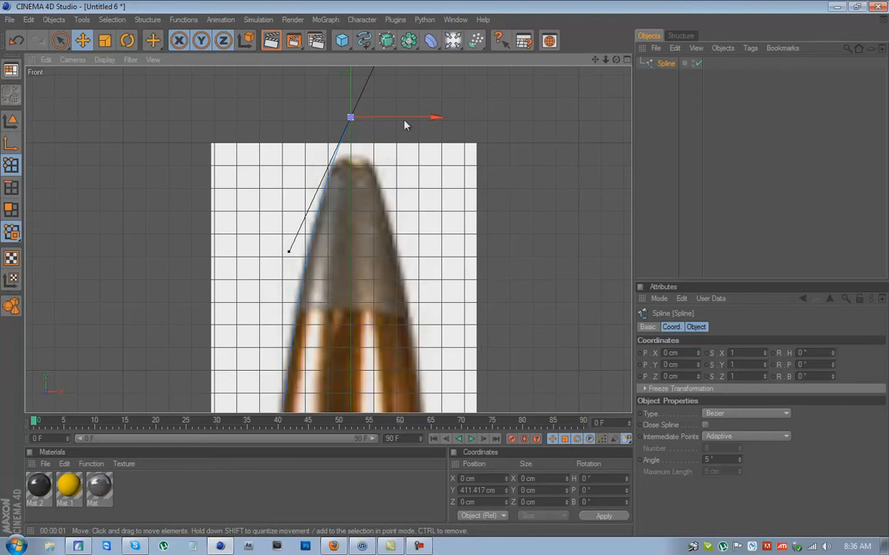
click(390, 43)
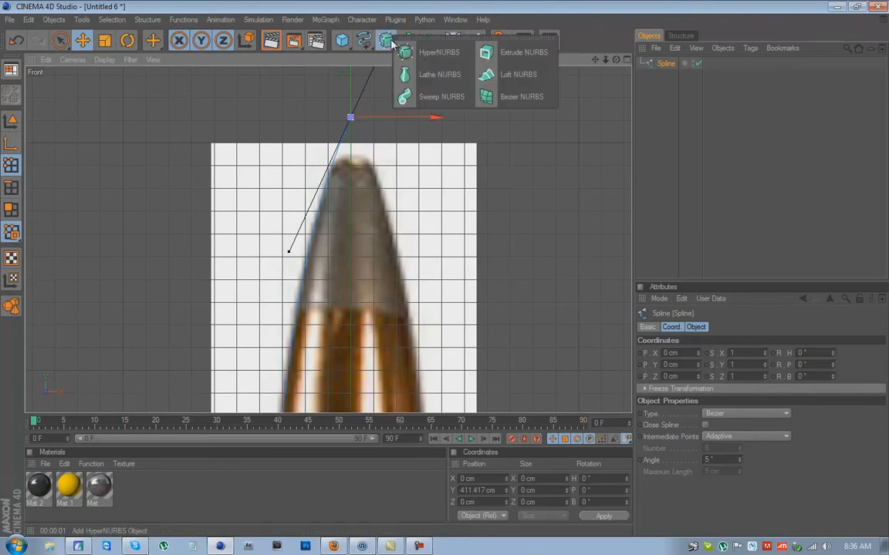
click(448, 80)
drag(672, 81, 676, 68)
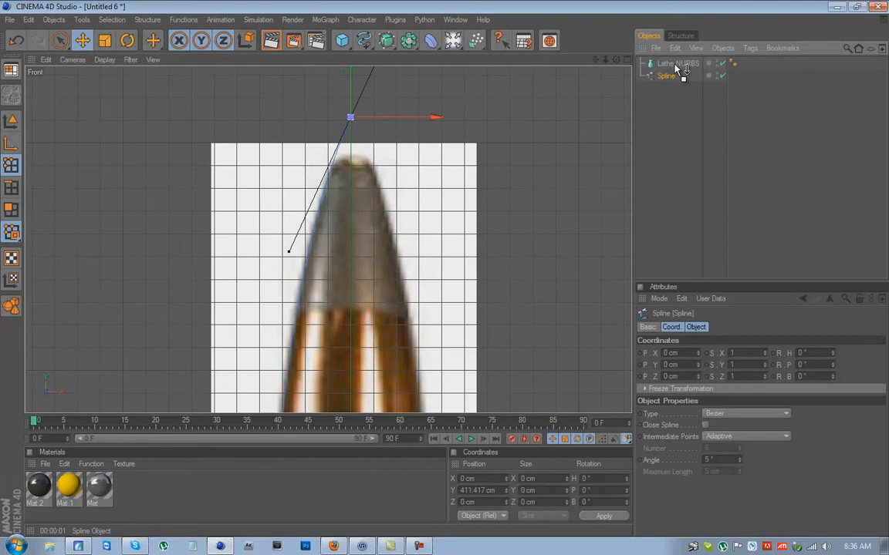
drag(676, 68, 675, 68)
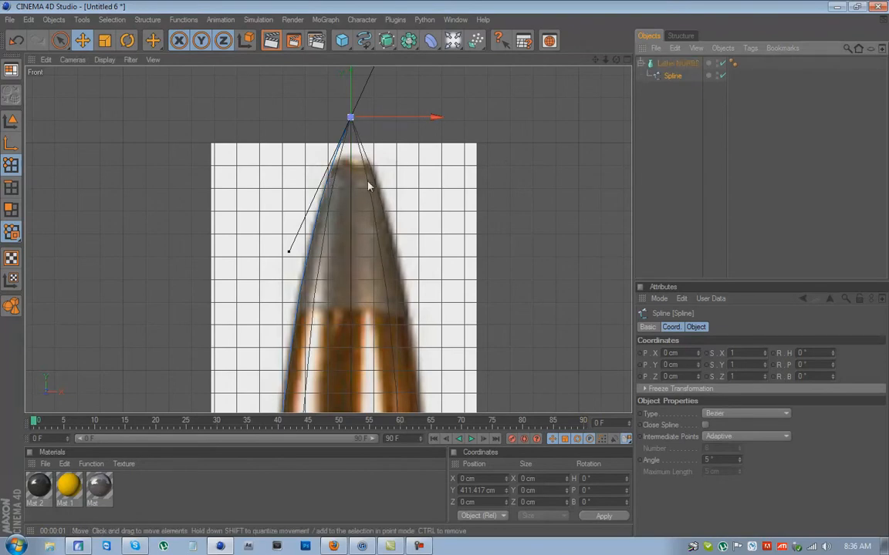
Switch to the perspective view and inspect the lathed bullet from another angle.
middle_click(474, 172)
middle_click(250, 141)
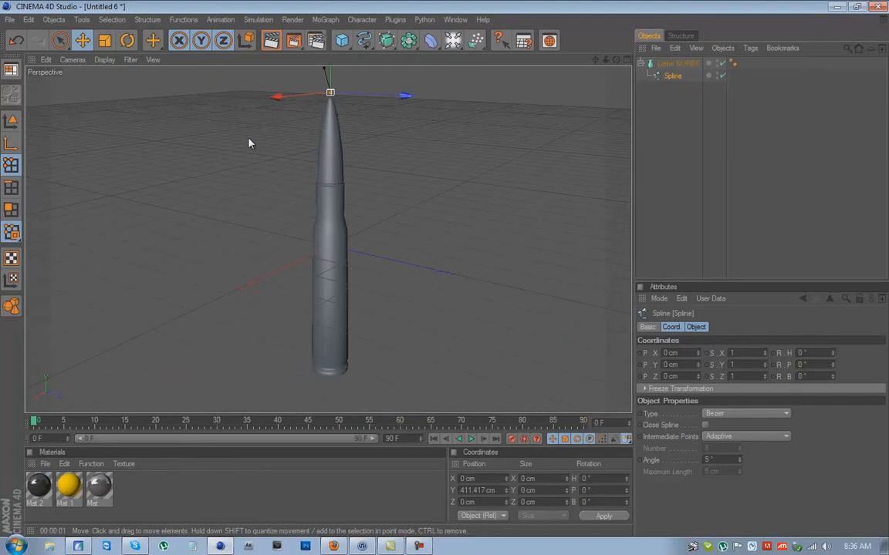
mouse_move(596, 59)
mouse_down()
mouse_move(444, 278)
mouse_move(463, 274)
mouse_move(445, 277)
mouse_move(449, 250)
mouse_move(445, 278)
mouse_move(595, 59)
mouse_up()
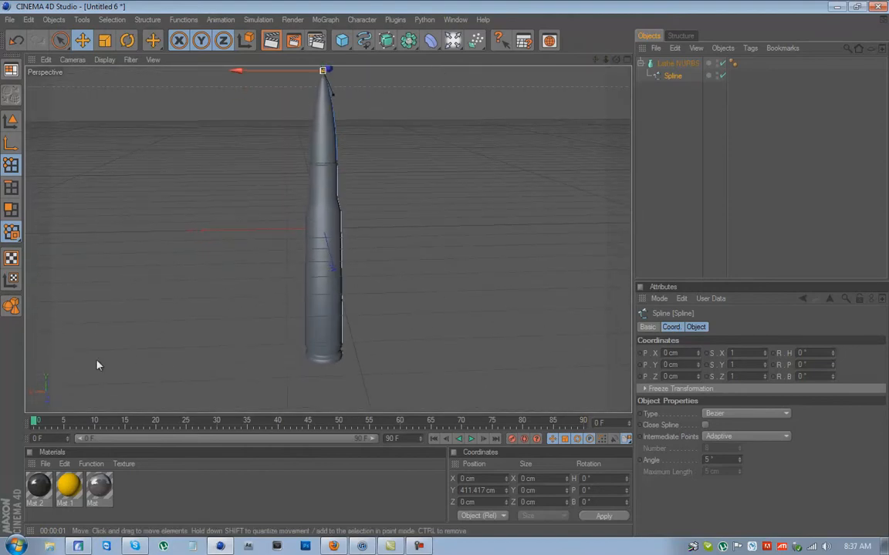
Try the Mat material on the lathed bullet with a render of the active view, and delete its texture tag.
drag(93, 494, 281, 252)
drag(323, 212, 319, 211)
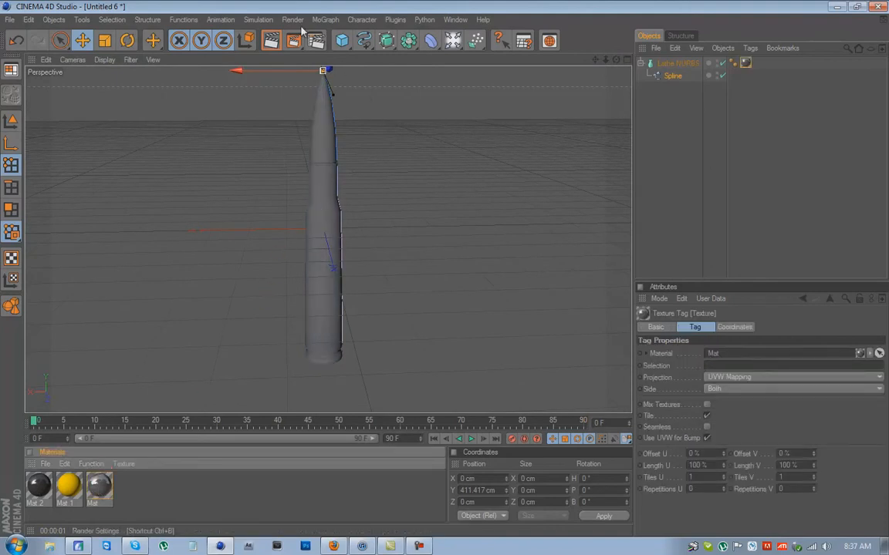
click(271, 41)
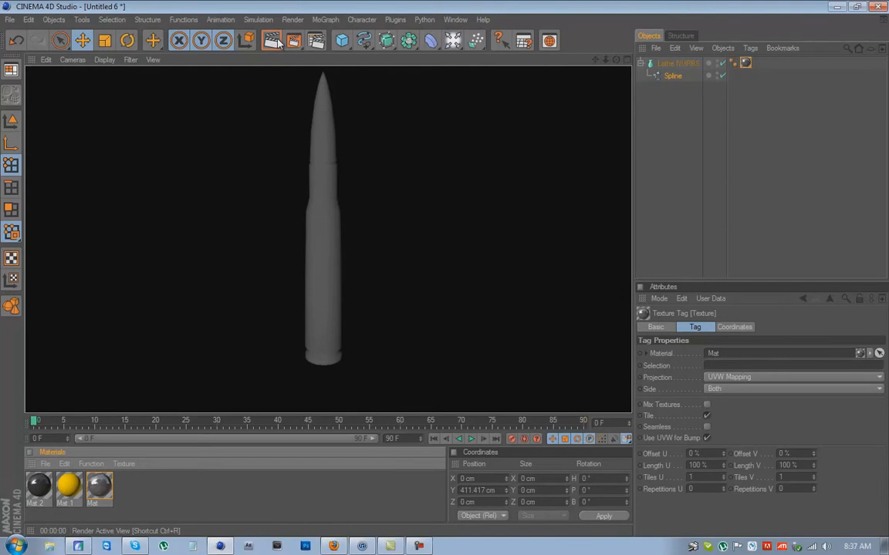
mouse_move(616, 59)
mouse_down()
mouse_move(446, 274)
mouse_move(609, 56)
mouse_up()
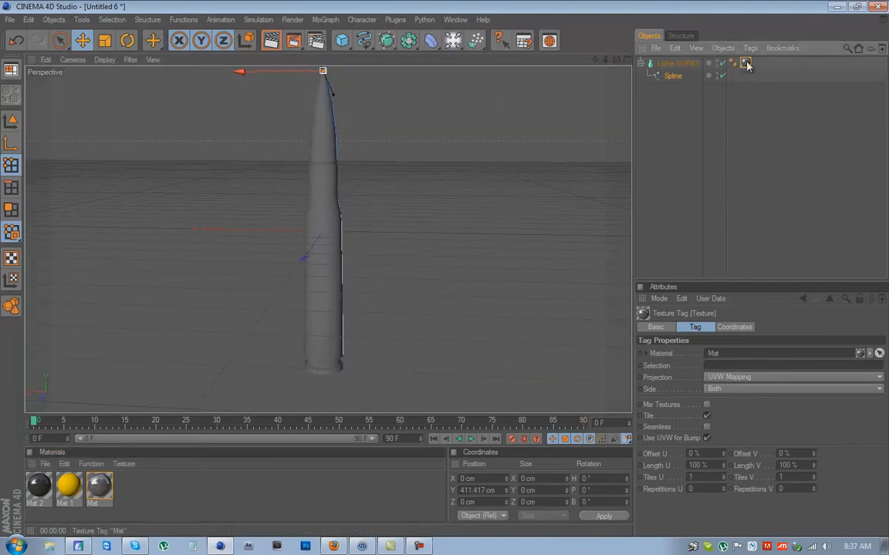
key(Delete)
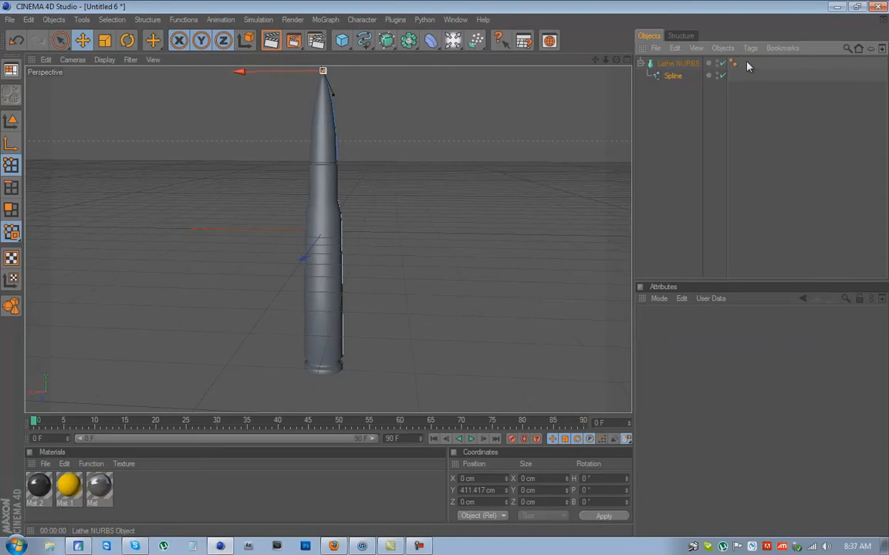
Set the Lathe NURBS subdivision to 79 and make the object editable.
click(640, 63)
click(676, 63)
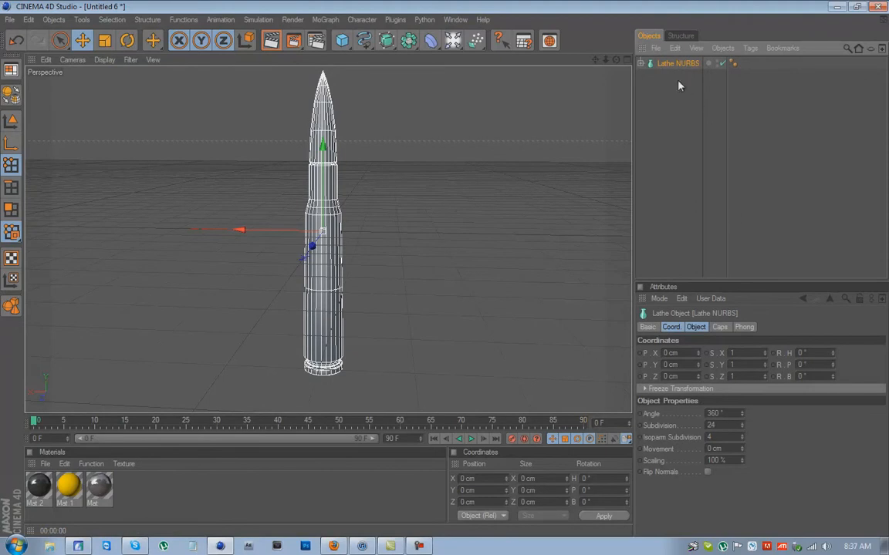
drag(742, 429, 742, 429)
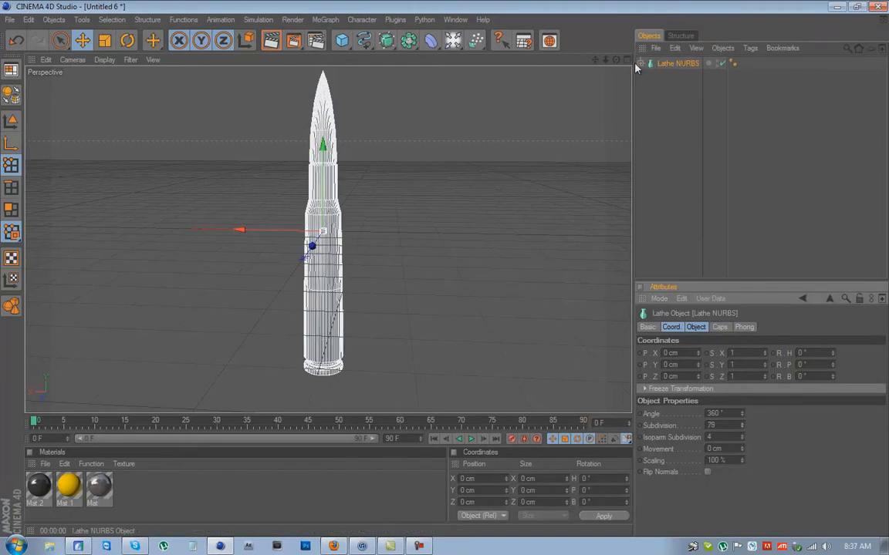
drag(596, 60, 444, 269)
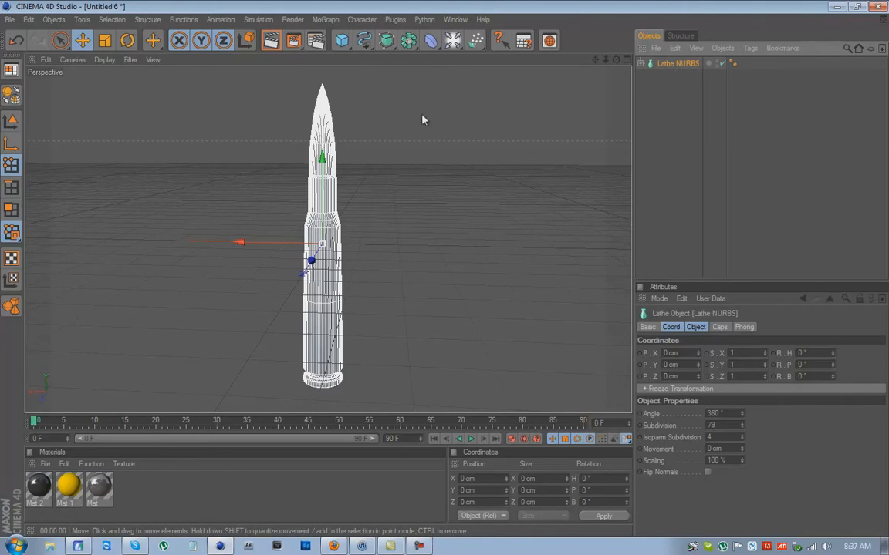
click(12, 96)
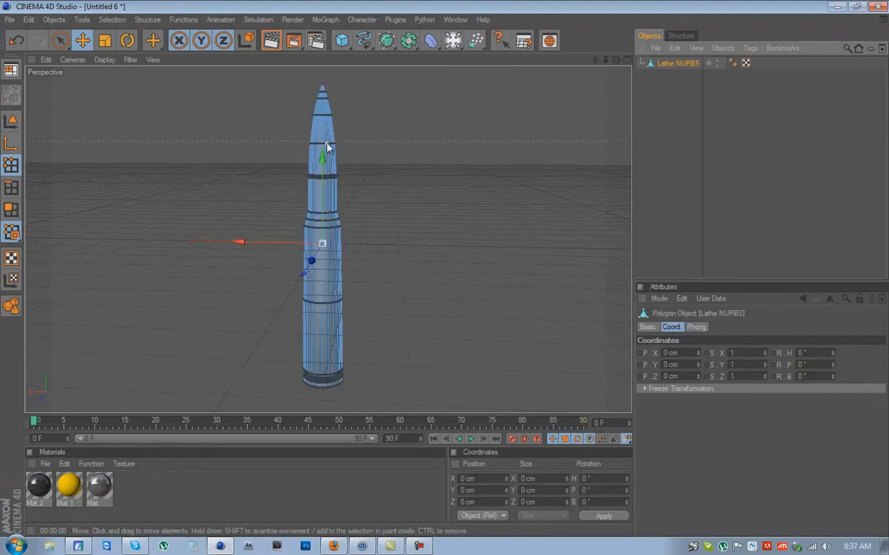
Try pulling a single point at the base of the bullet's tip outward along the X axis, and undo the move.
drag(614, 59, 482, 129)
click(335, 175)
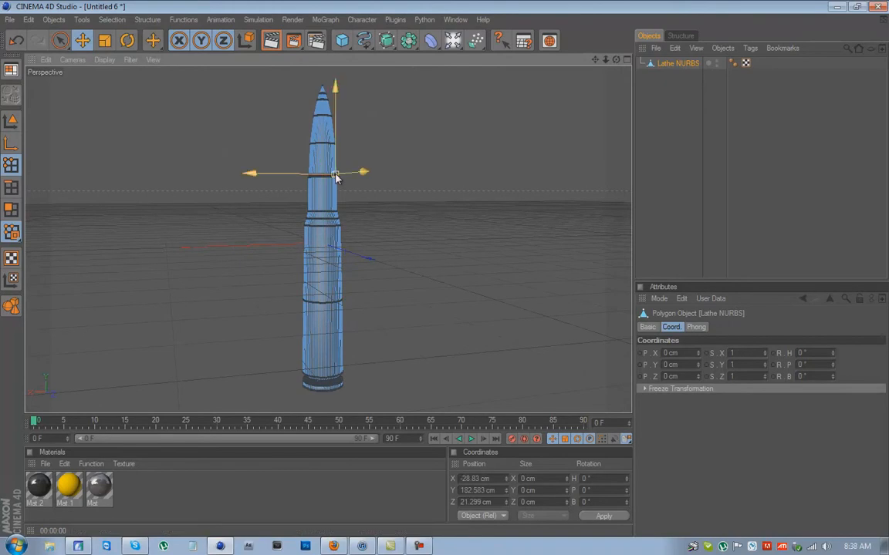
drag(248, 175, 305, 175)
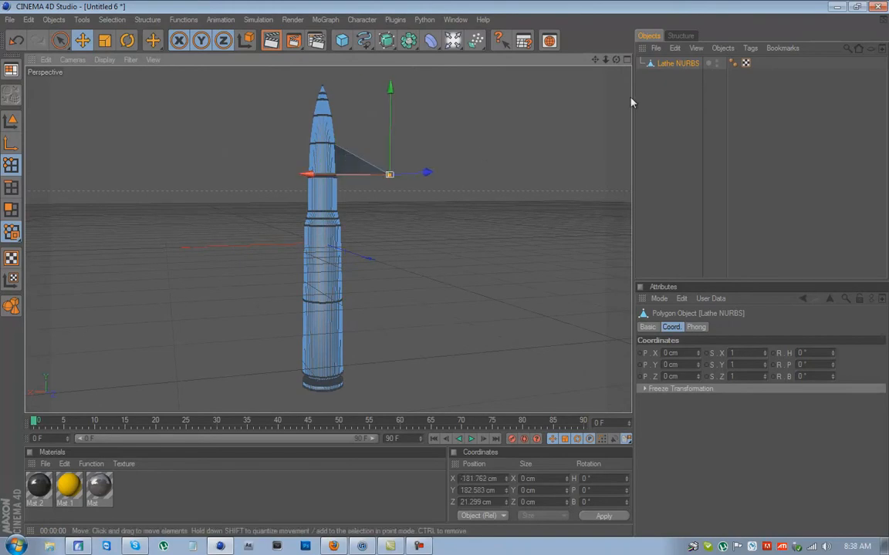
alt+drag(436, 262, 448, 247)
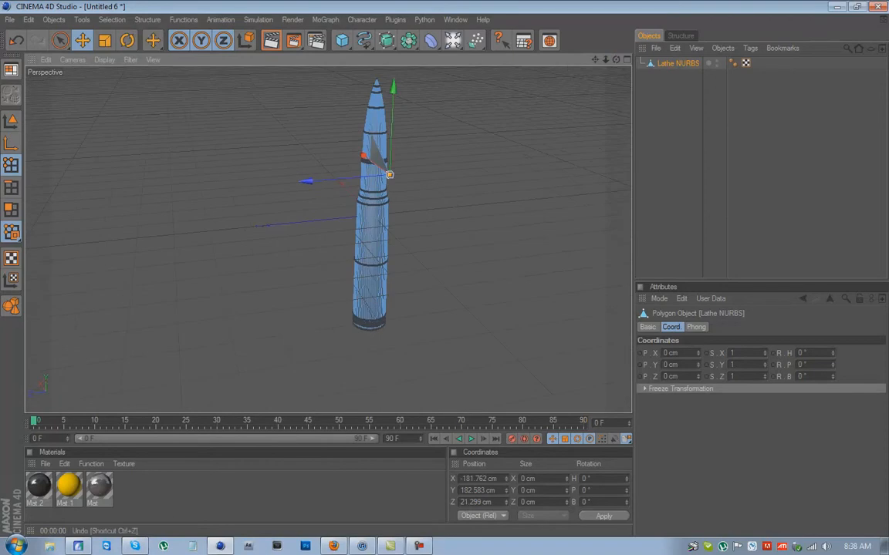
click(14, 40)
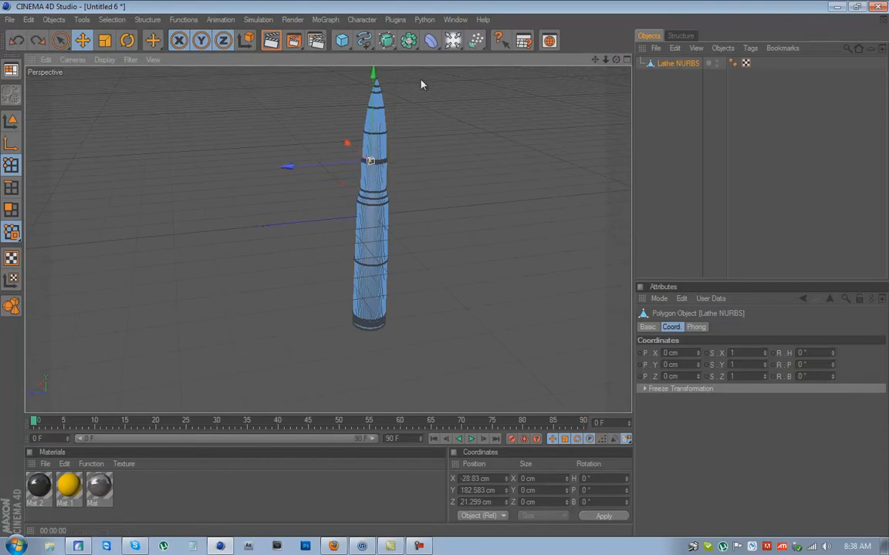
In the right view, select all polygons of the bullet's tip with Live Selection and store them as a polygon selection.
click(615, 59)
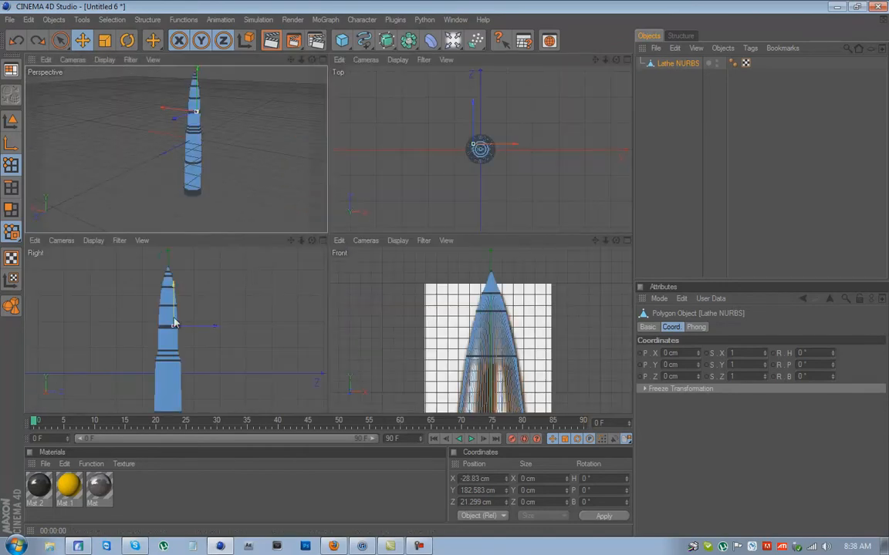
middle_click(206, 312)
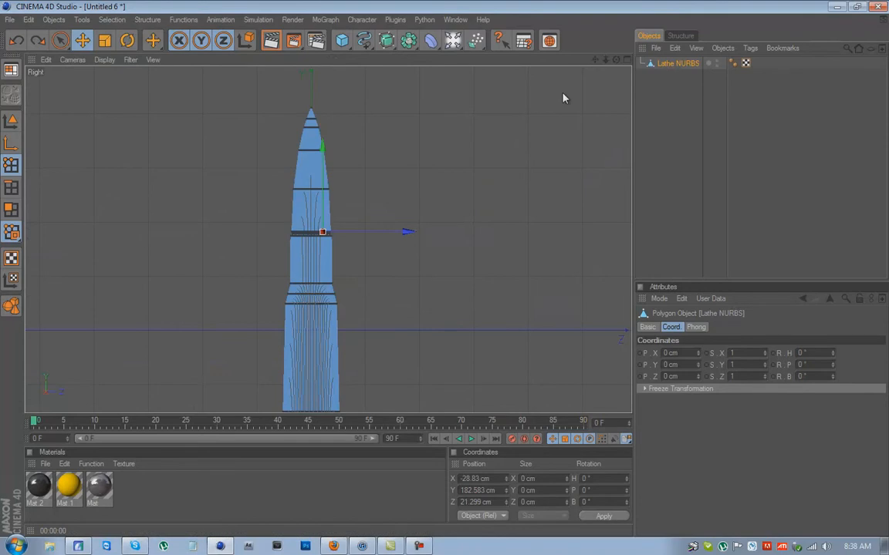
middle_click(519, 136)
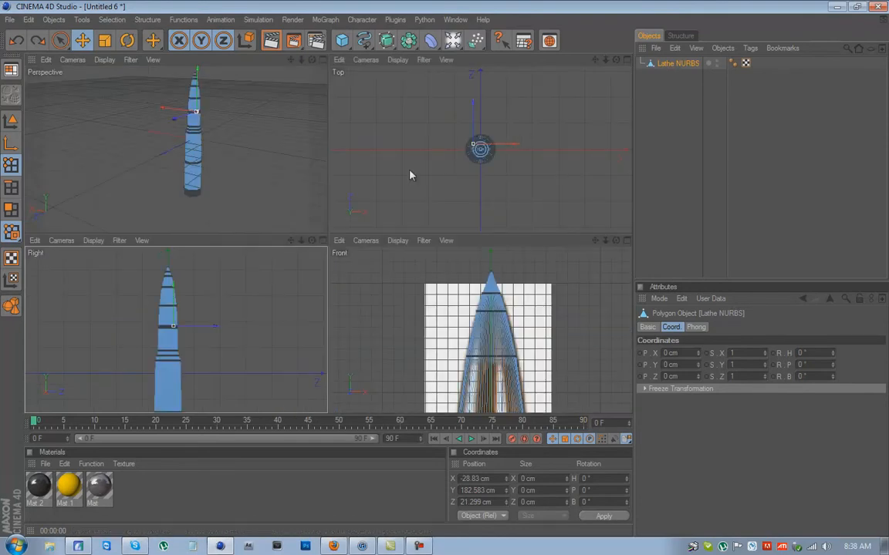
middle_click(194, 297)
mouse_move(595, 59)
mouse_down()
mouse_move(597, 81)
mouse_move(444, 280)
mouse_move(593, 60)
mouse_up()
scroll(445, 274, up, 2)
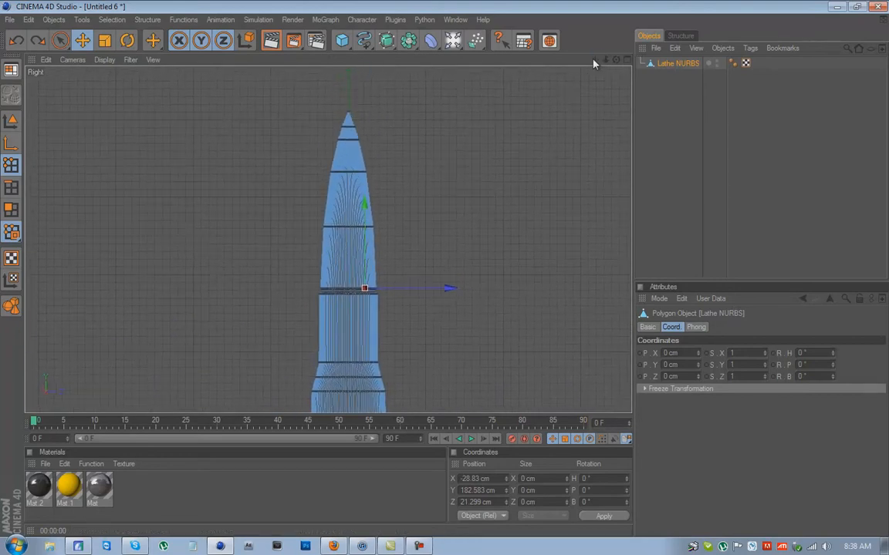
click(62, 41)
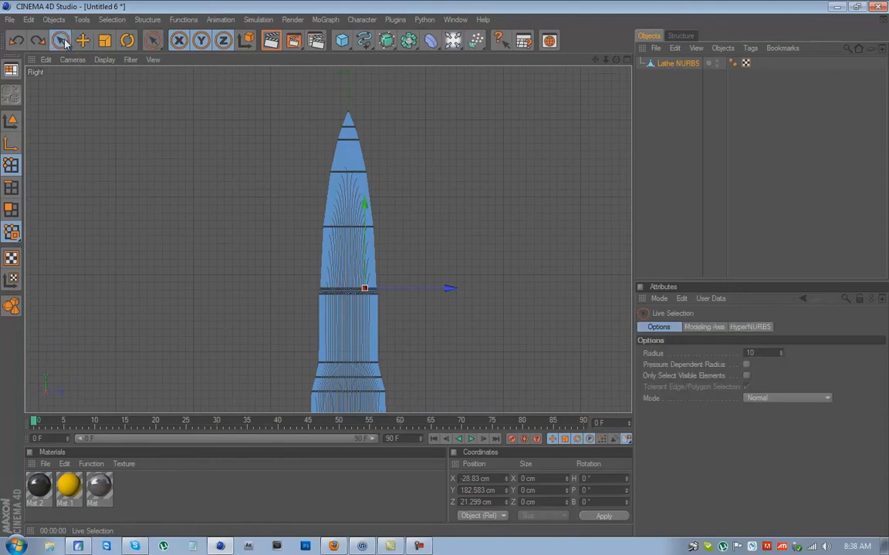
click(11, 212)
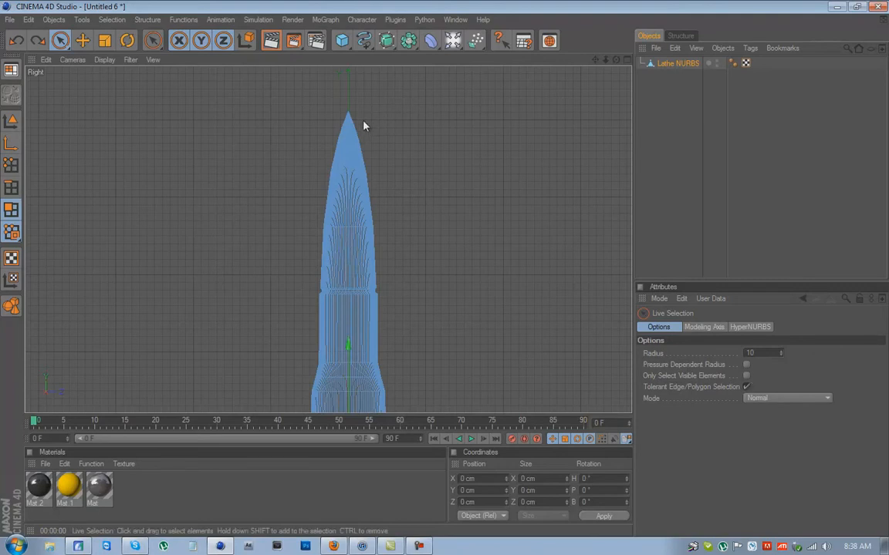
mouse_move(359, 111)
mouse_down()
mouse_move(323, 129)
mouse_move(389, 145)
mouse_move(327, 188)
mouse_move(293, 235)
mouse_move(419, 252)
mouse_up()
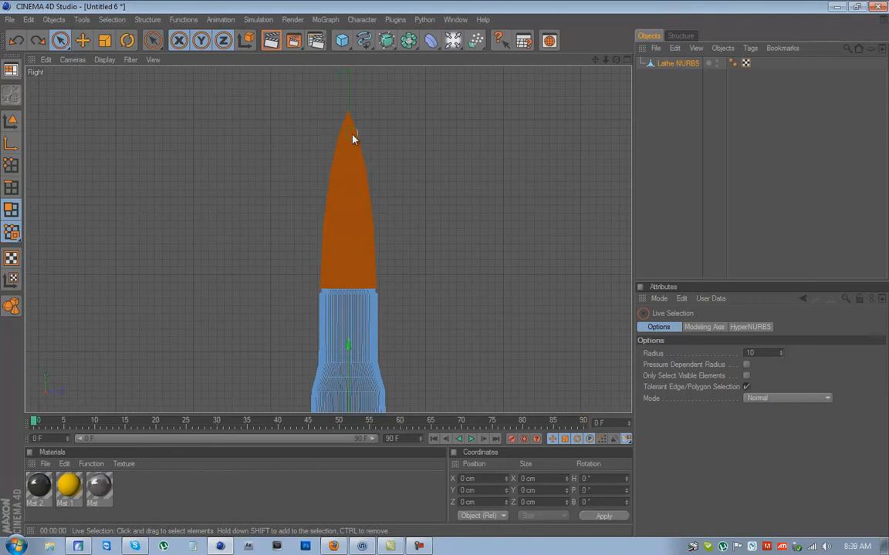
mouse_move(371, 231)
mouse_down()
mouse_move(332, 254)
mouse_move(406, 261)
mouse_up()
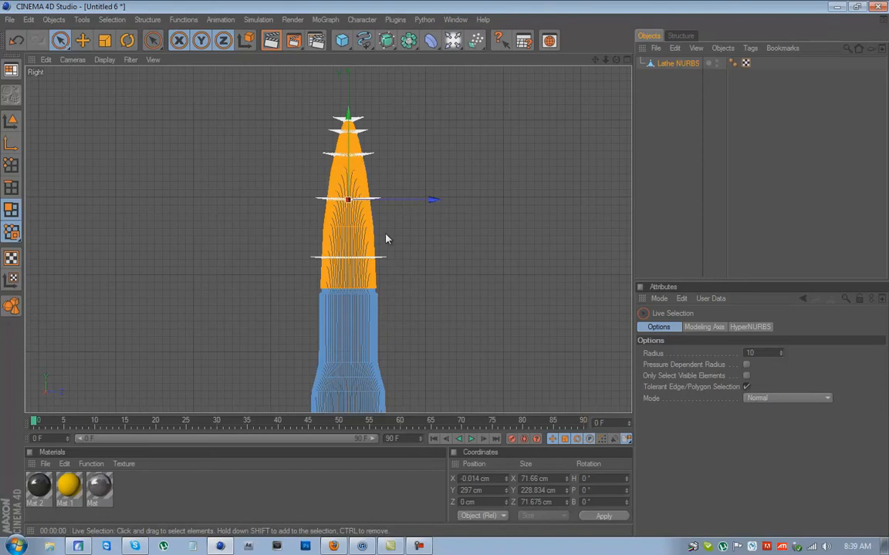
click(112, 20)
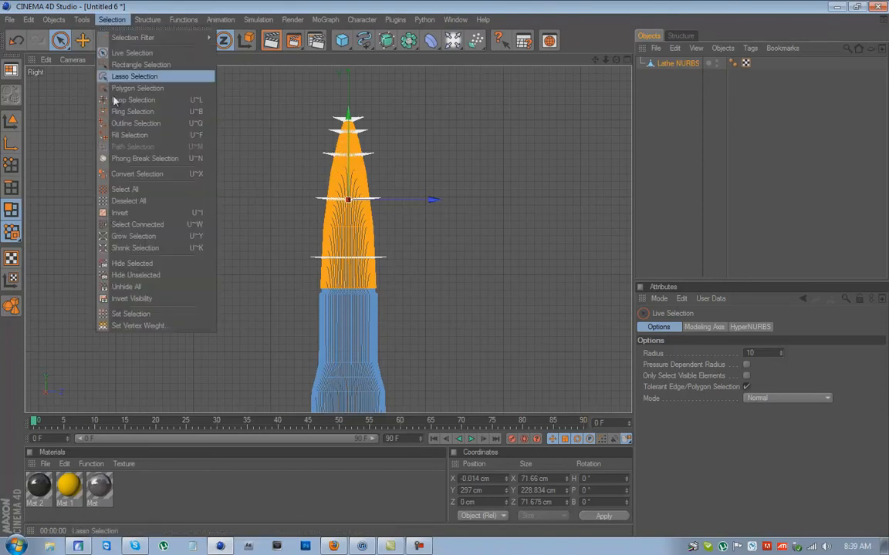
click(158, 320)
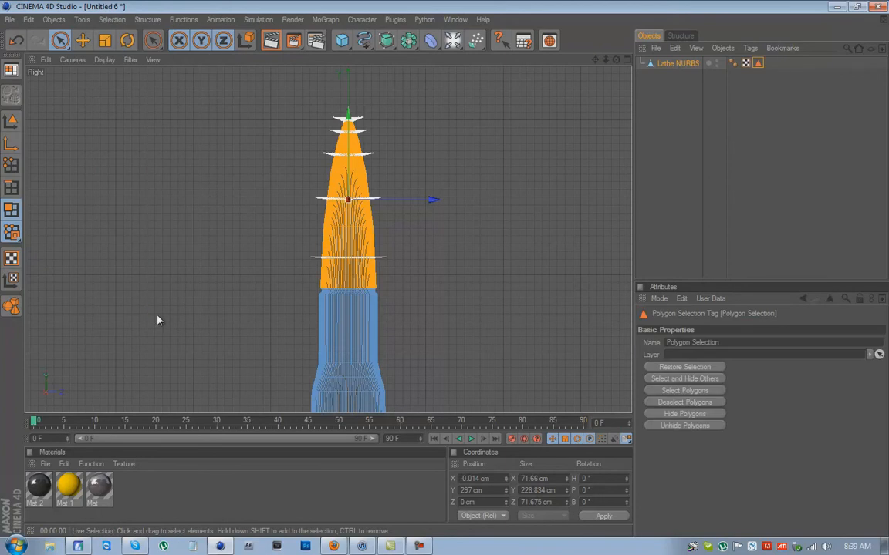
In the perspective view, apply the yellow Mat 1 material to the selected tip polygons.
middle_click(218, 225)
middle_click(256, 170)
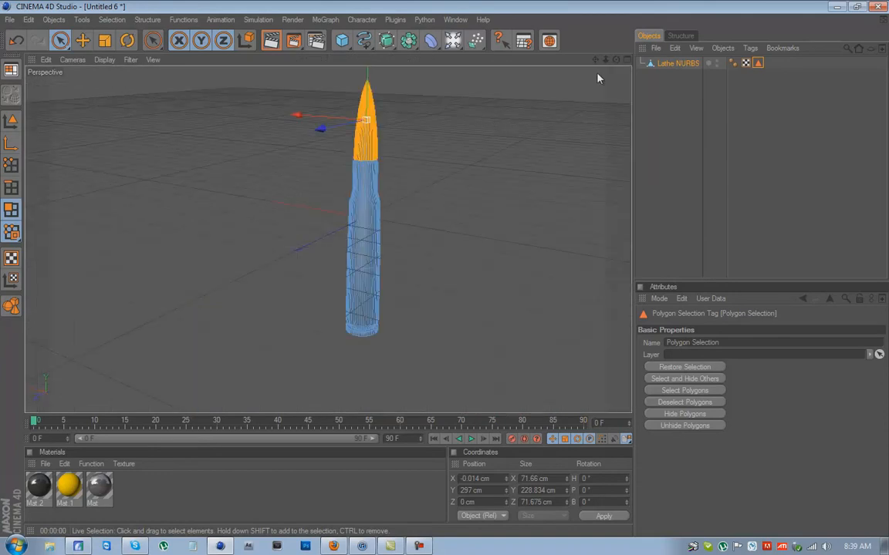
drag(594, 61, 446, 274)
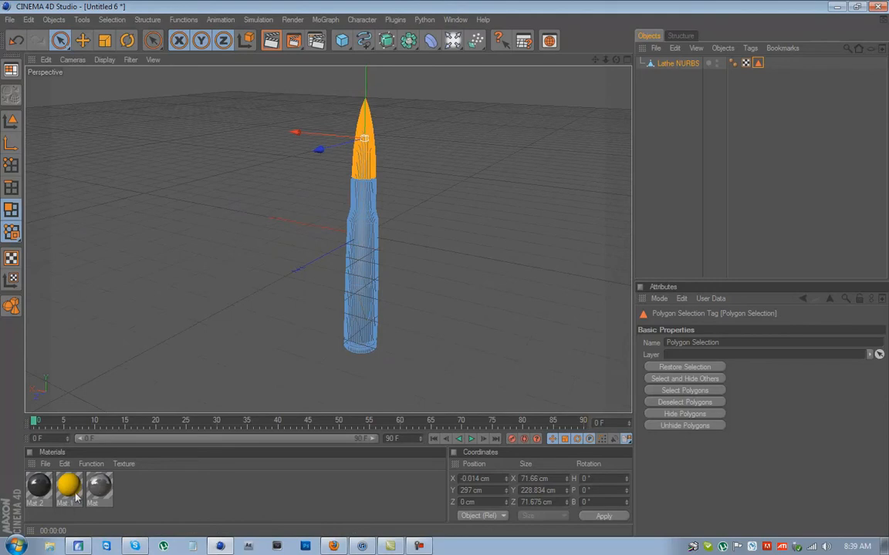
drag(67, 488, 354, 137)
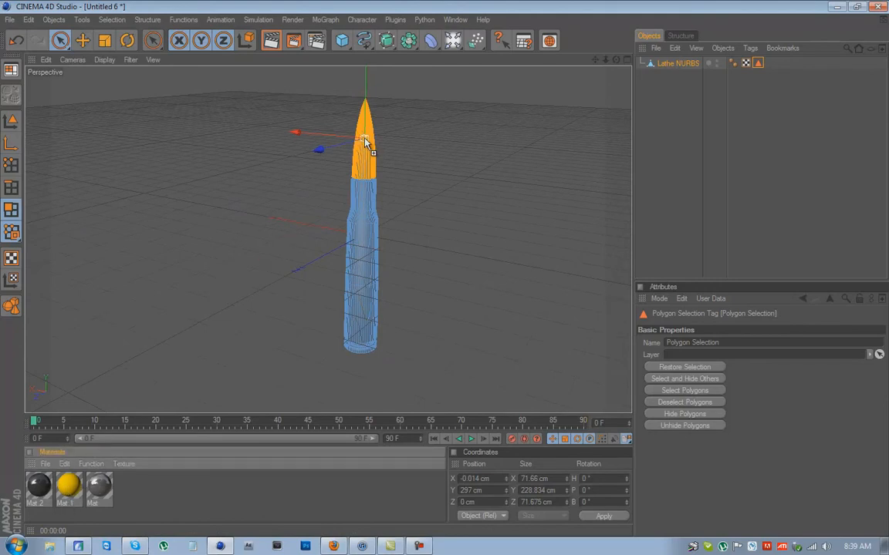
drag(365, 141, 367, 152)
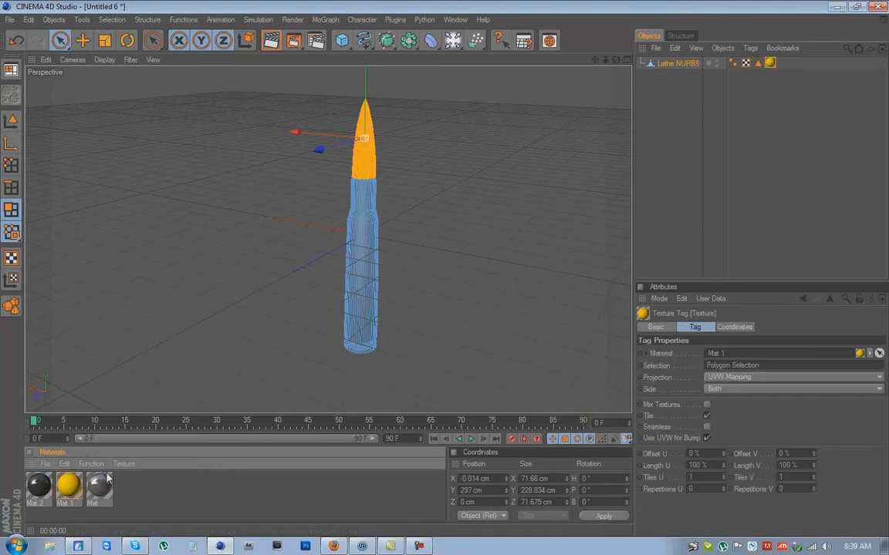
Apply the Mat material to the whole bullet, ordered before the tip's Mat 1 texture tag, and render the active view.
drag(127, 482, 681, 66)
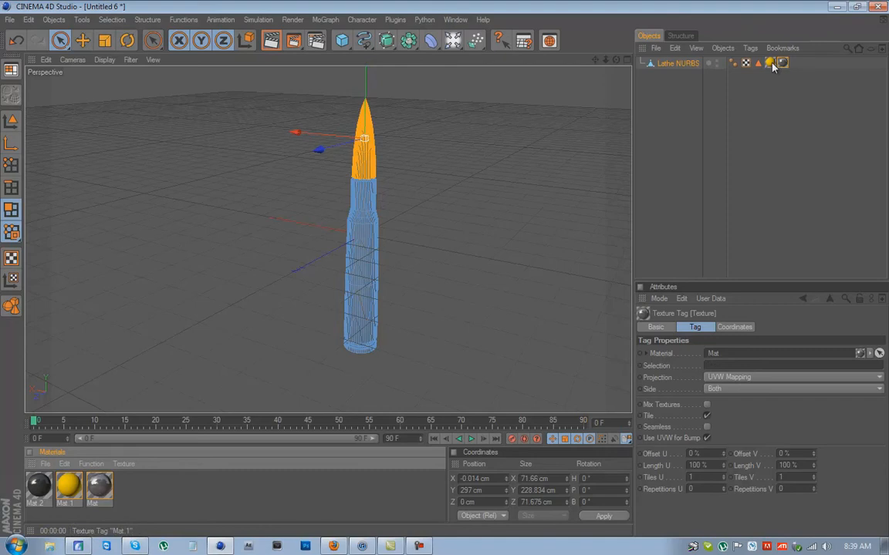
drag(773, 62, 794, 63)
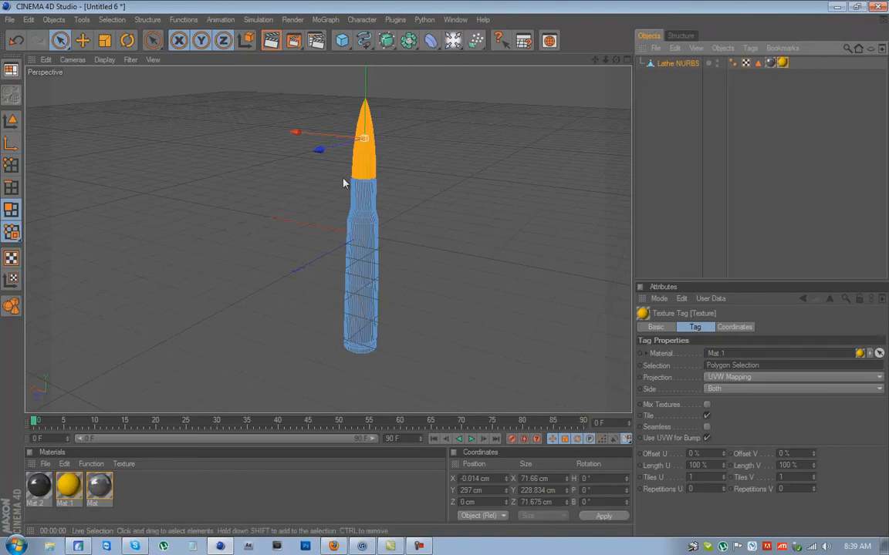
click(272, 42)
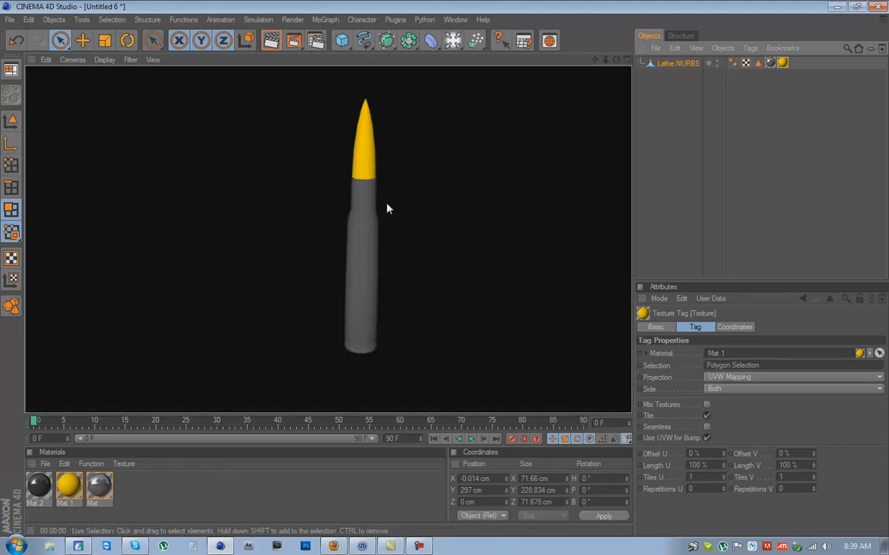
mouse_move(616, 60)
mouse_down()
mouse_move(438, 278)
mouse_move(413, 263)
mouse_move(476, 269)
mouse_move(470, 274)
mouse_move(615, 62)
mouse_up()
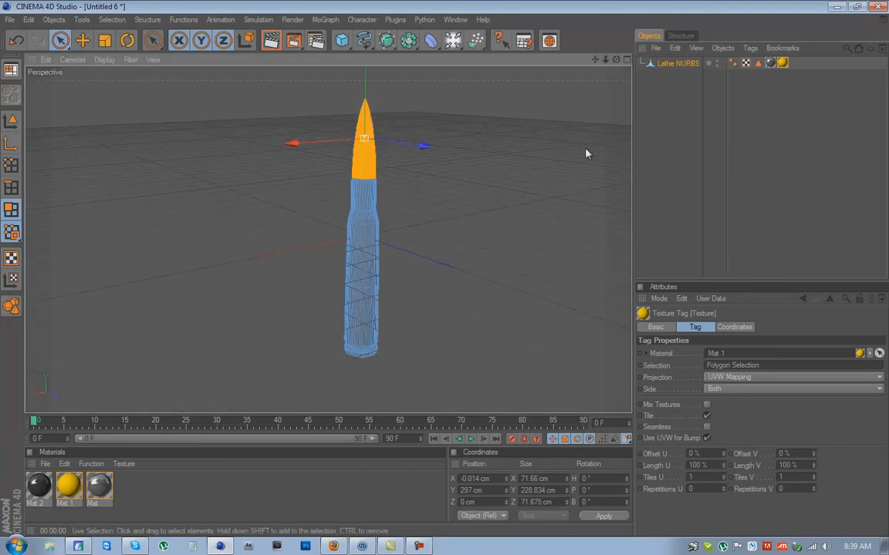
mouse_move(419, 546)
click(419, 546)
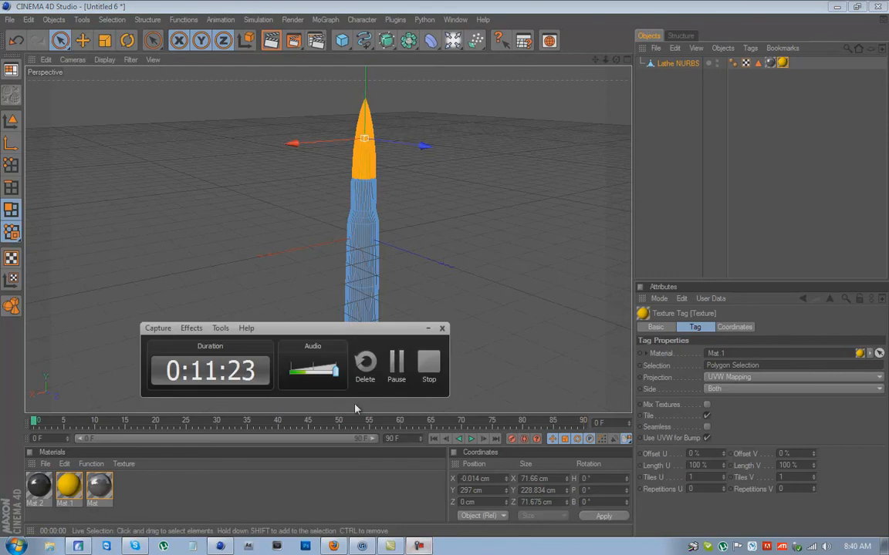